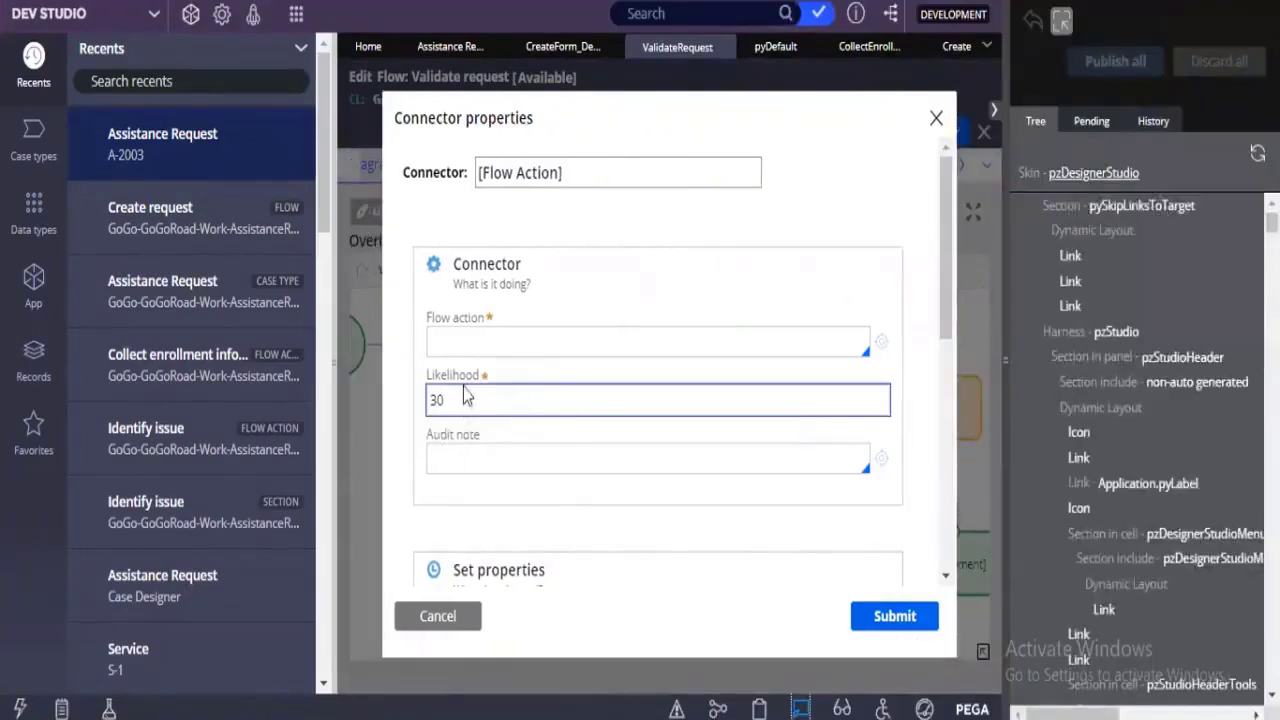
pyautogui.press('Tab')
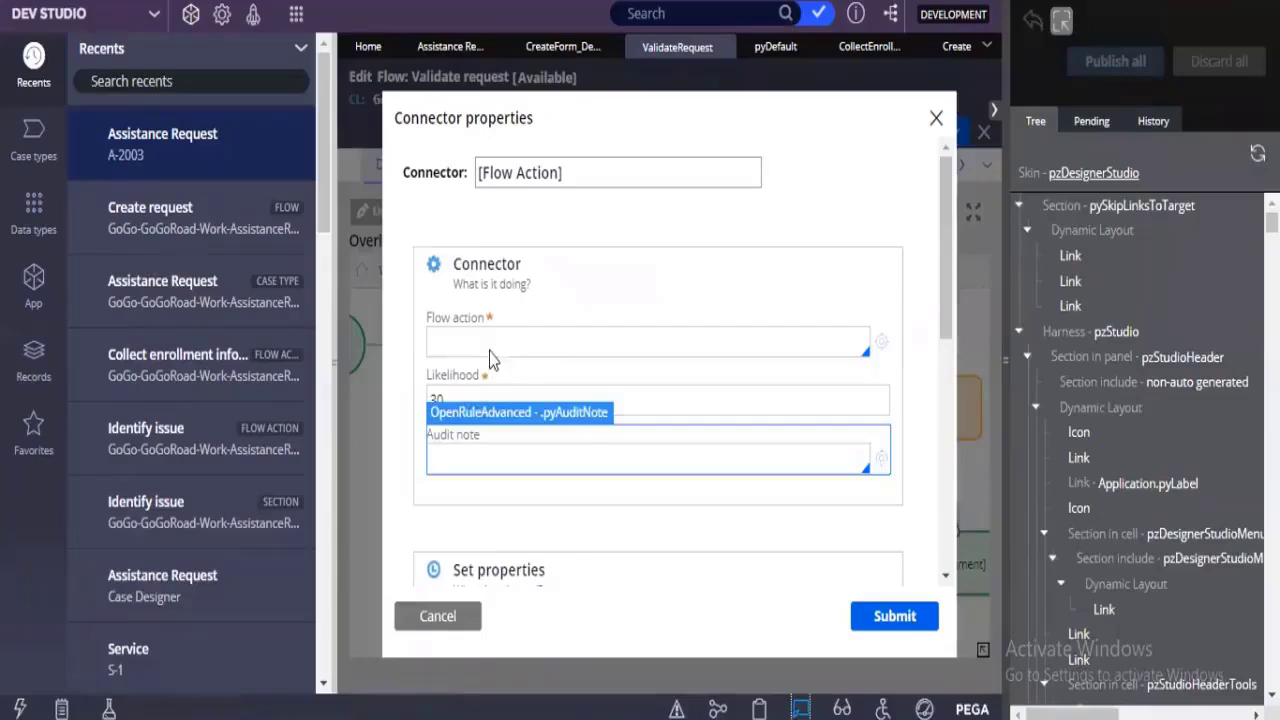
pyautogui.click(440, 376)
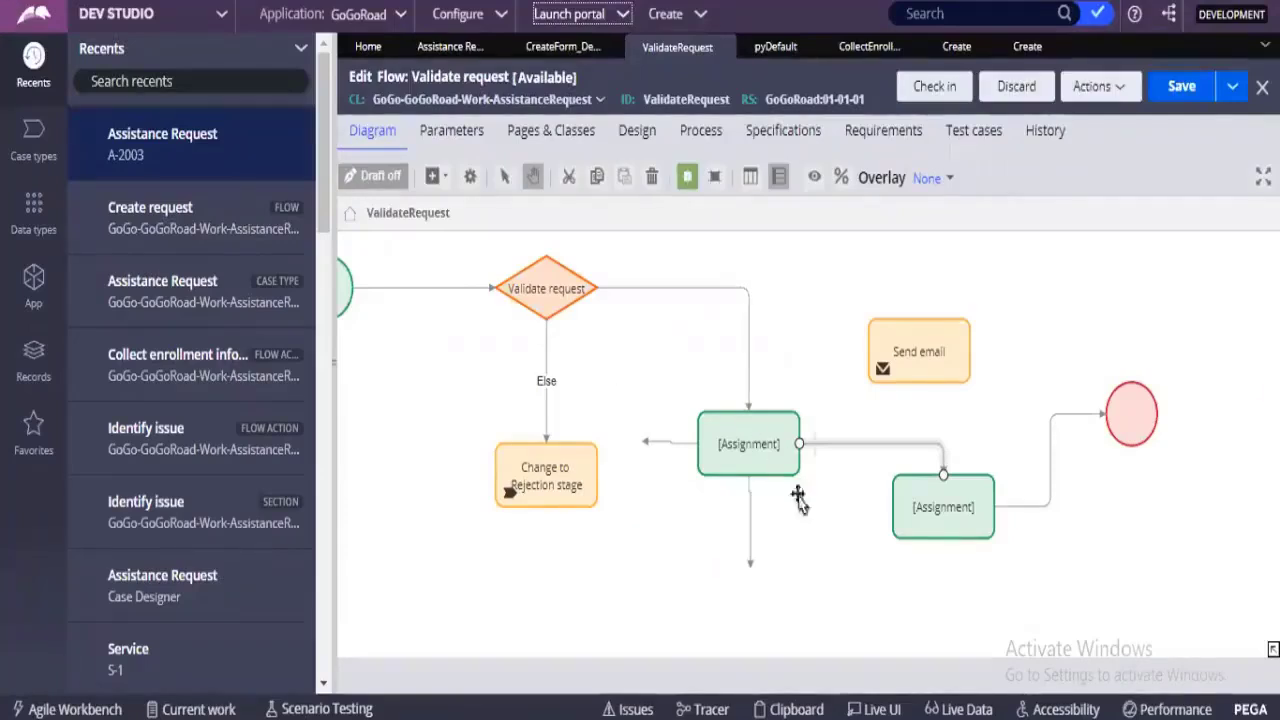
# - Draw four unattached connectors from the corner connection points of the assignment below the Validate request decision, two above and two below
pyautogui.click(738, 452)
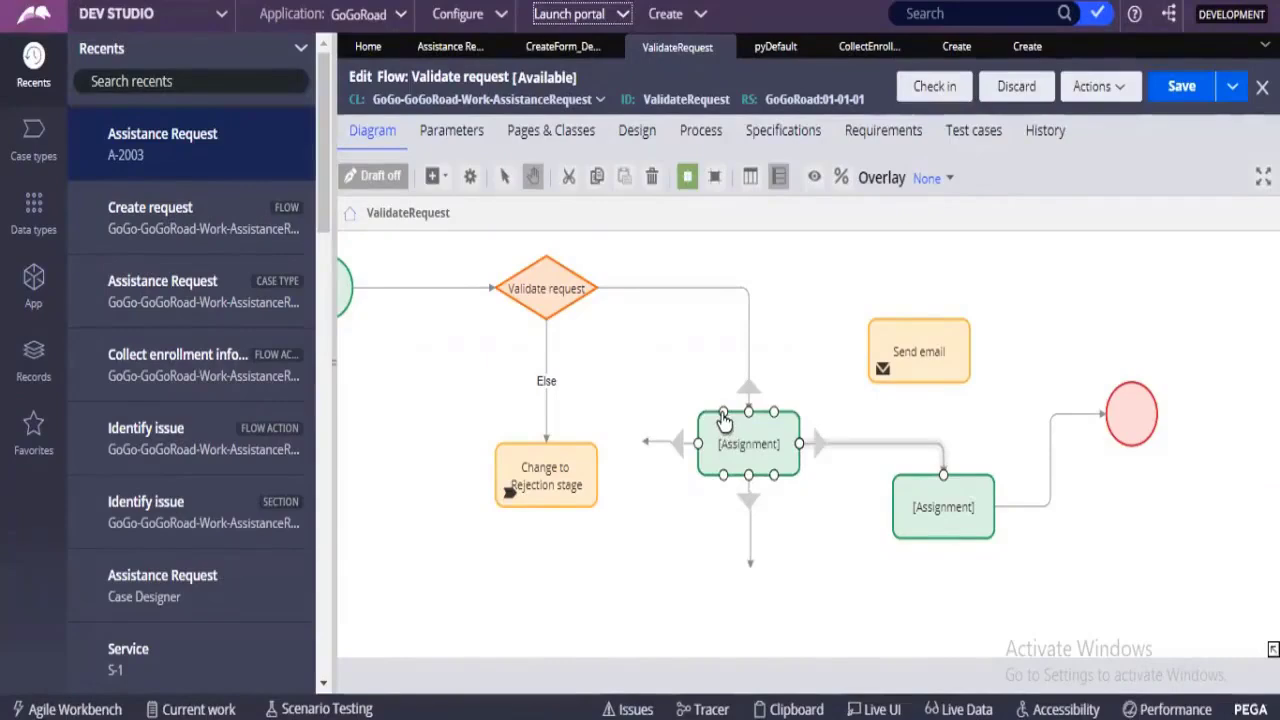
pyautogui.click(700, 370)
pyautogui.click(712, 466)
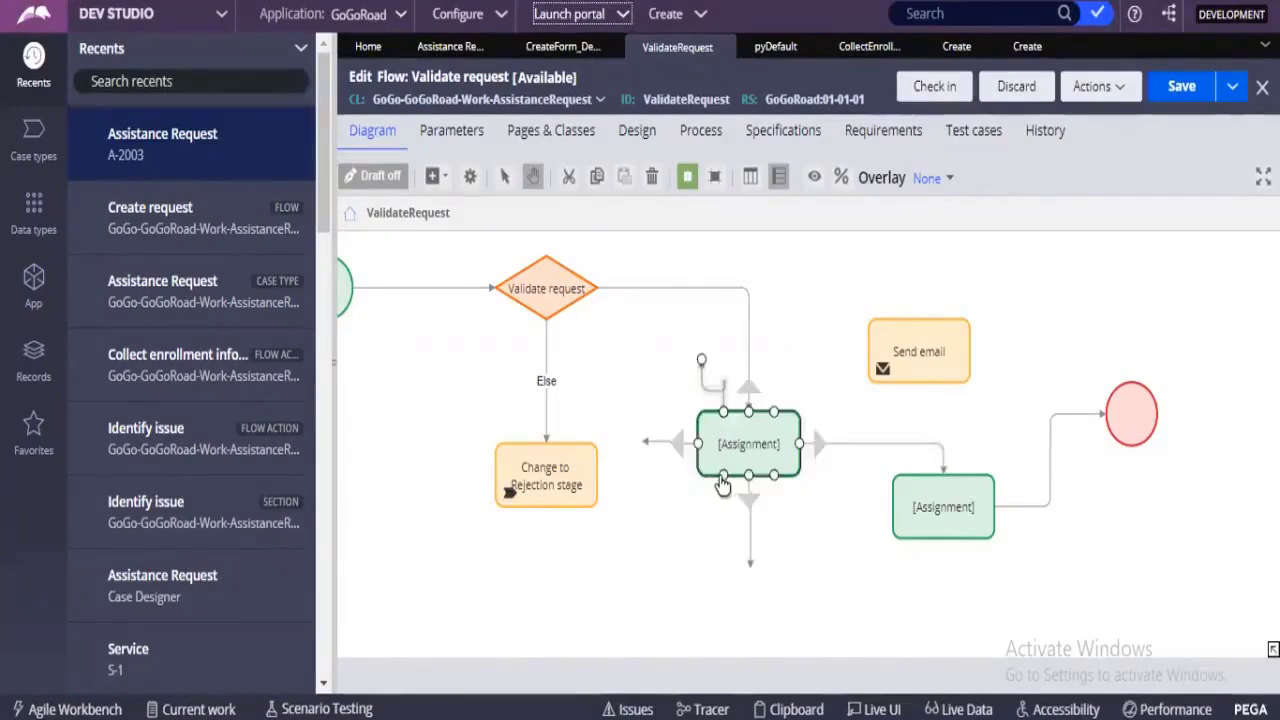
pyautogui.moveTo(723, 475); pyautogui.dragTo(714, 538)
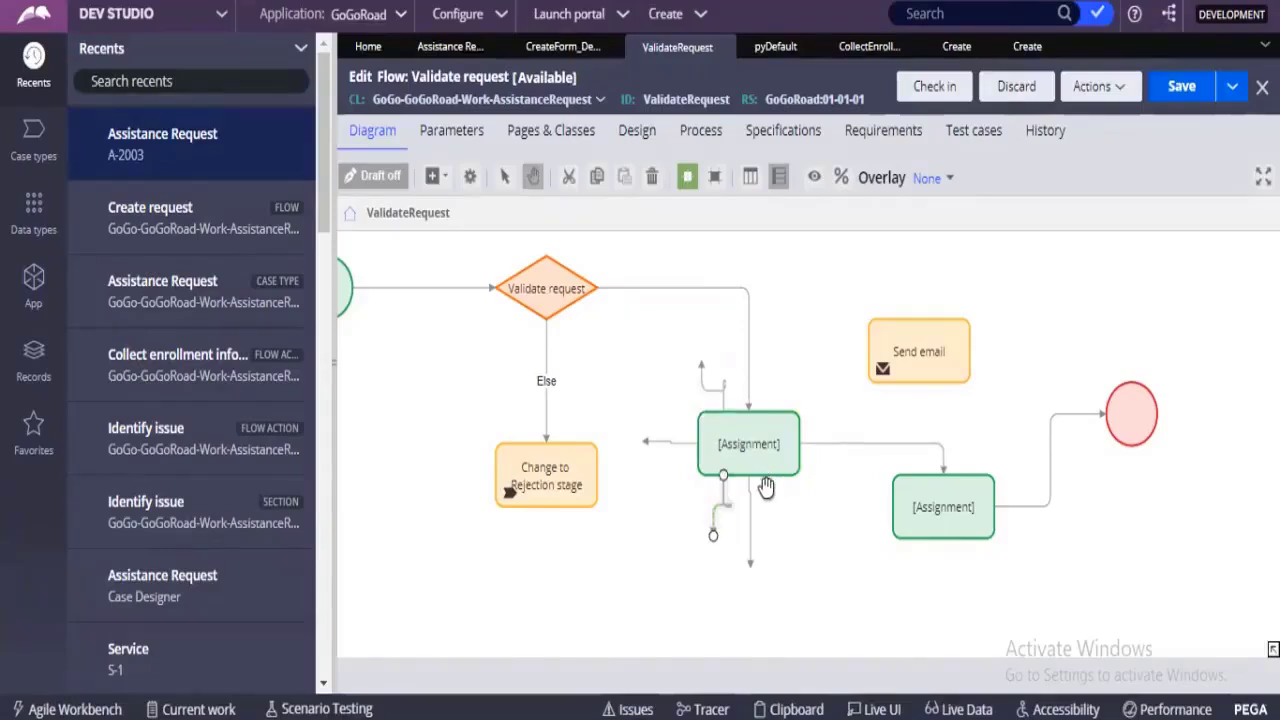
pyautogui.moveTo(774, 477); pyautogui.dragTo(780, 526)
pyautogui.moveTo(775, 417); pyautogui.dragTo(778, 387)
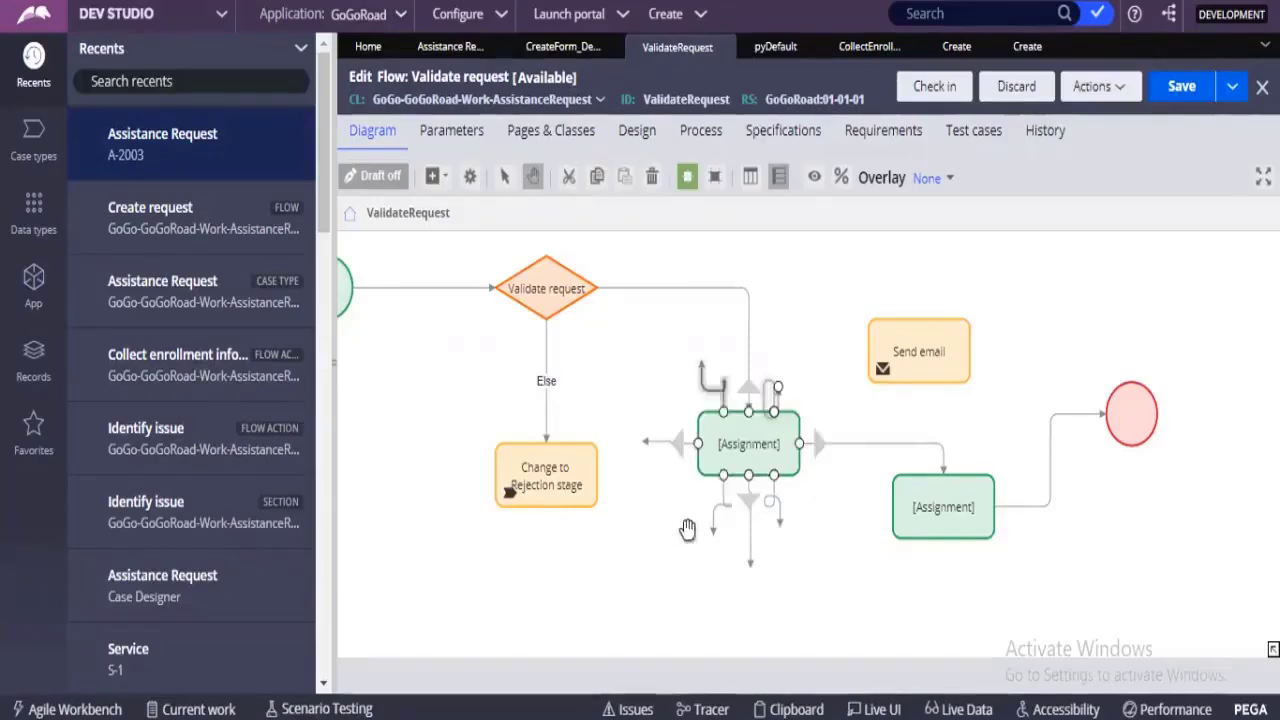
# - Examine the Flow action, Likelihood, Set properties and Specification settings of the unattached connector running toward the Change to Rejection stage shape
pyautogui.click(678, 445)
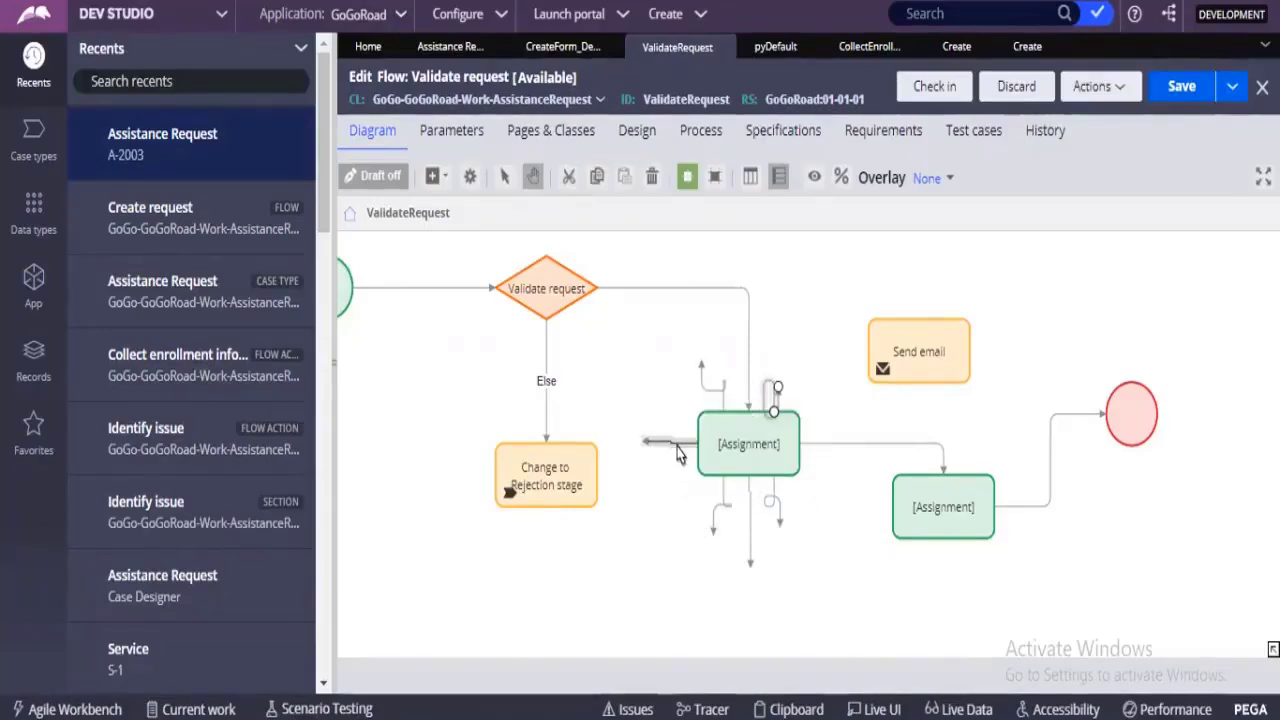
pyautogui.doubleClick(678, 452)
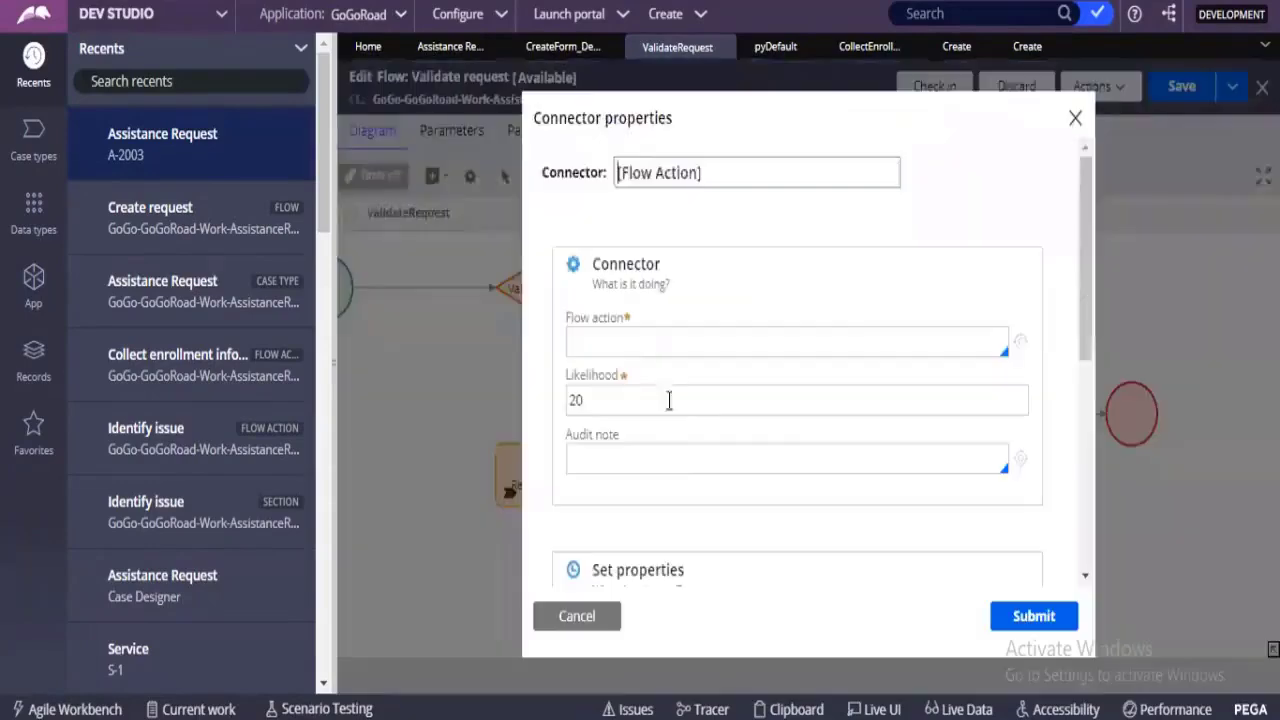
pyautogui.scroll(-3, 655, 383)
pyautogui.scroll(-3, 655, 383)
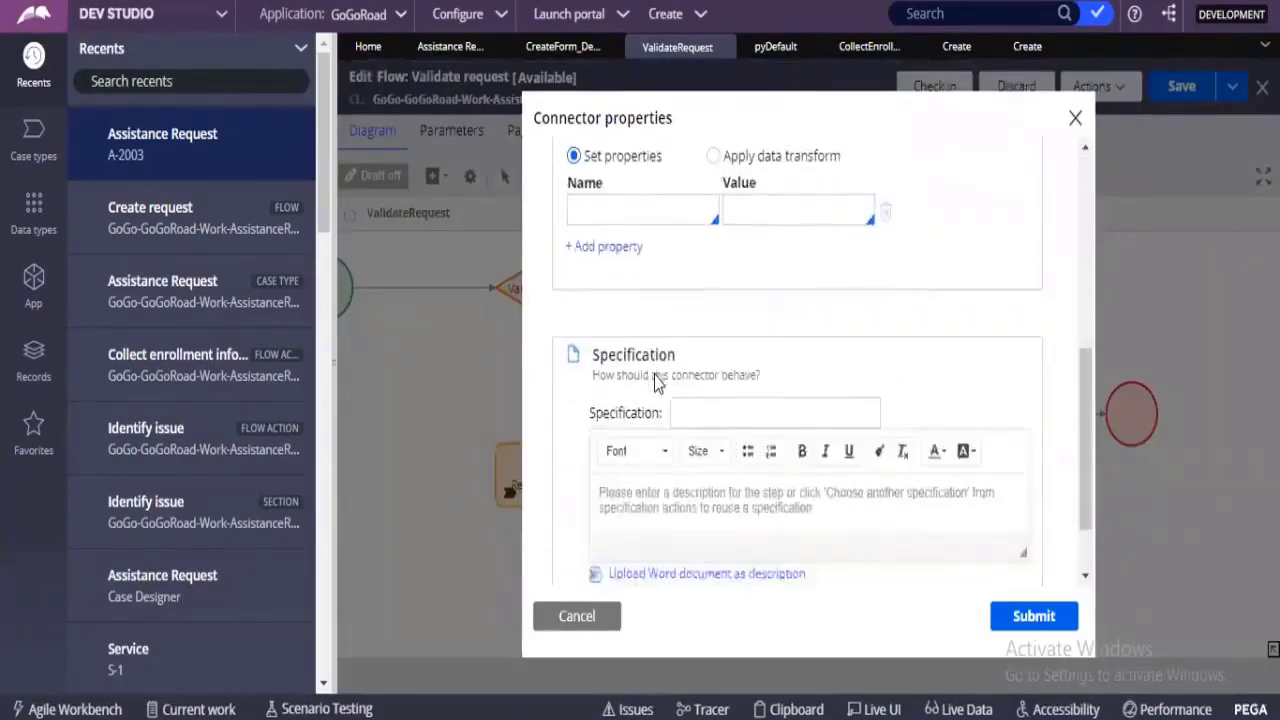
pyautogui.scroll(6, 636, 445)
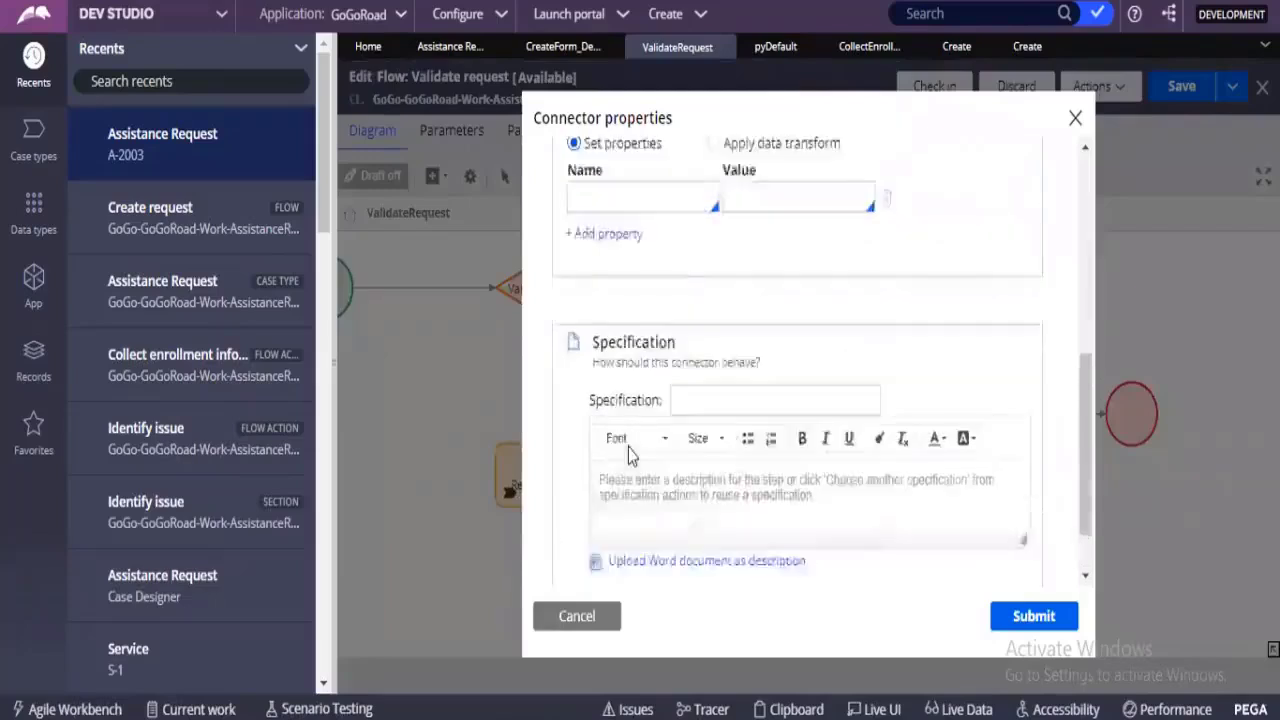
pyautogui.click(590, 603)
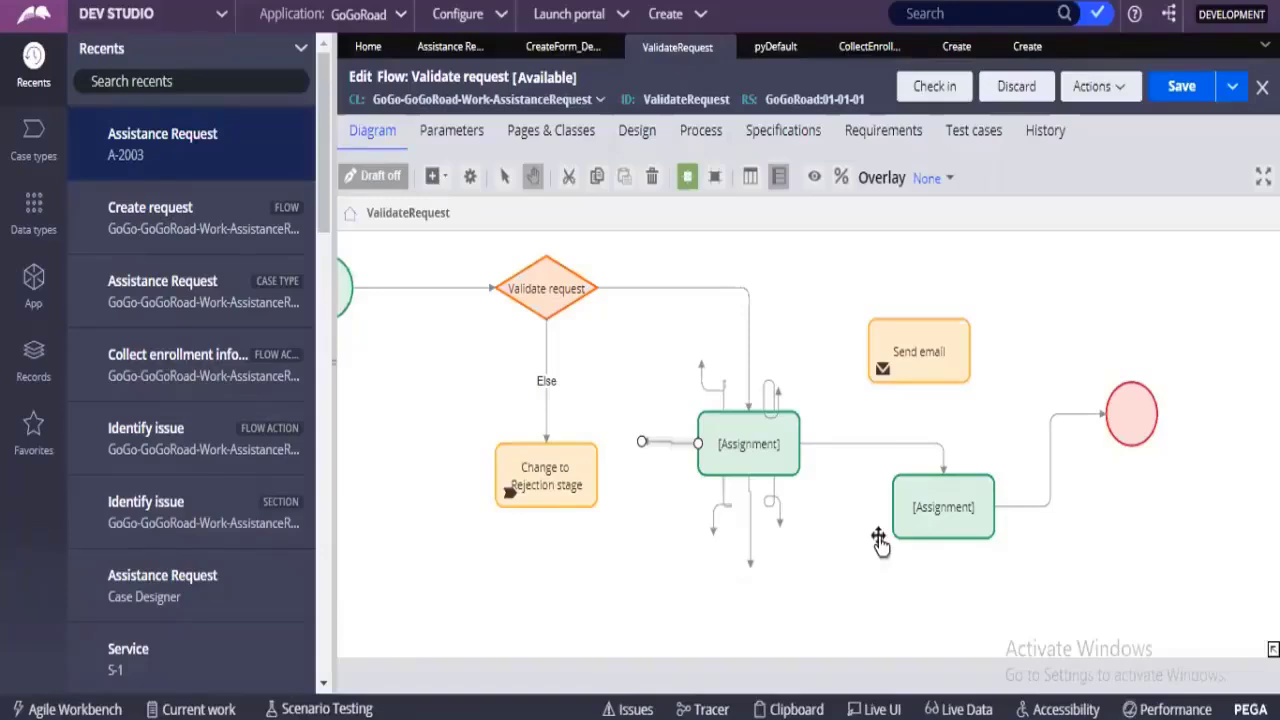
# - Add a Utility shape at the end of the central assignment's downward connector and move the Send email shape beneath the second assignment
pyautogui.click(865, 445)
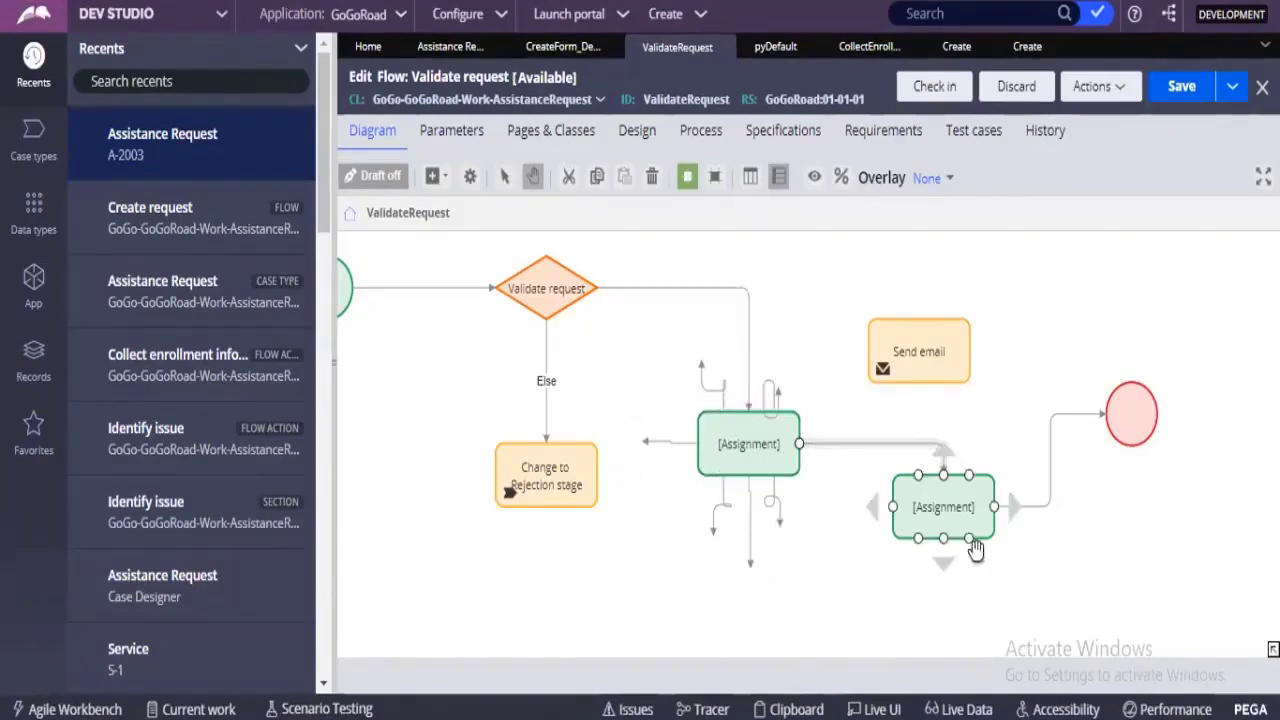
pyautogui.click(873, 593)
pyautogui.rightClick(873, 593)
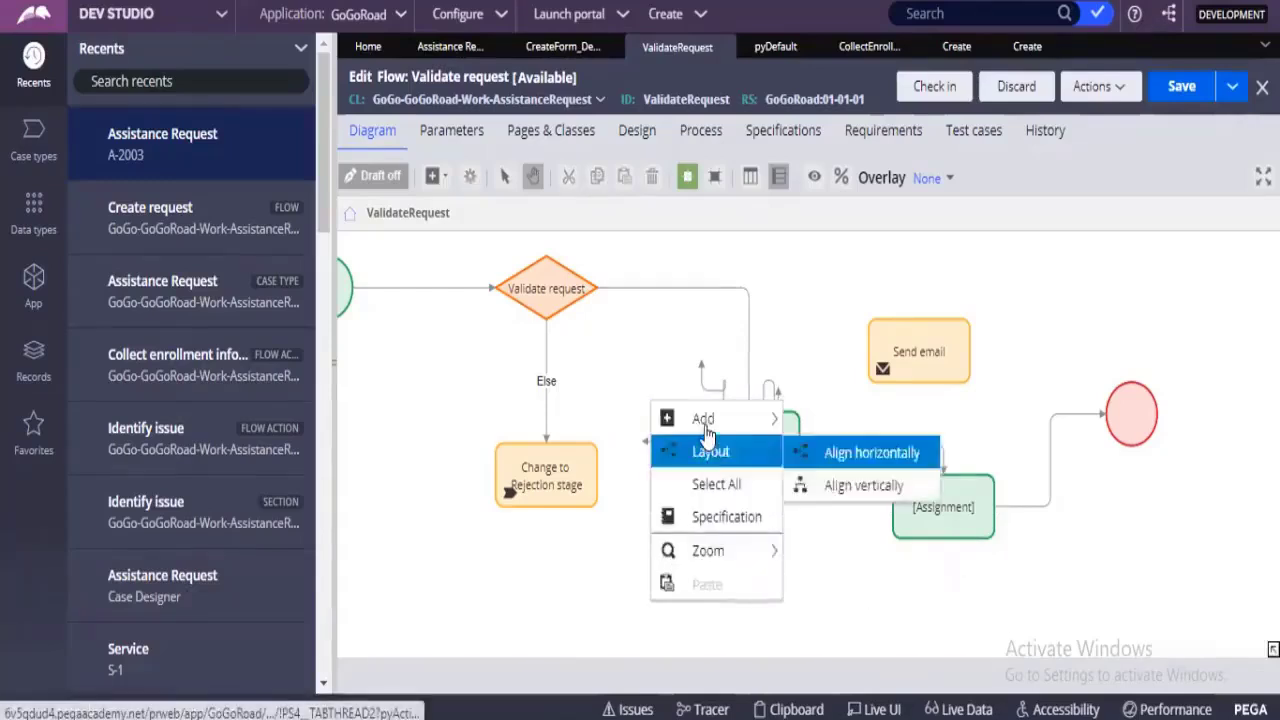
pyautogui.moveTo(720, 418)
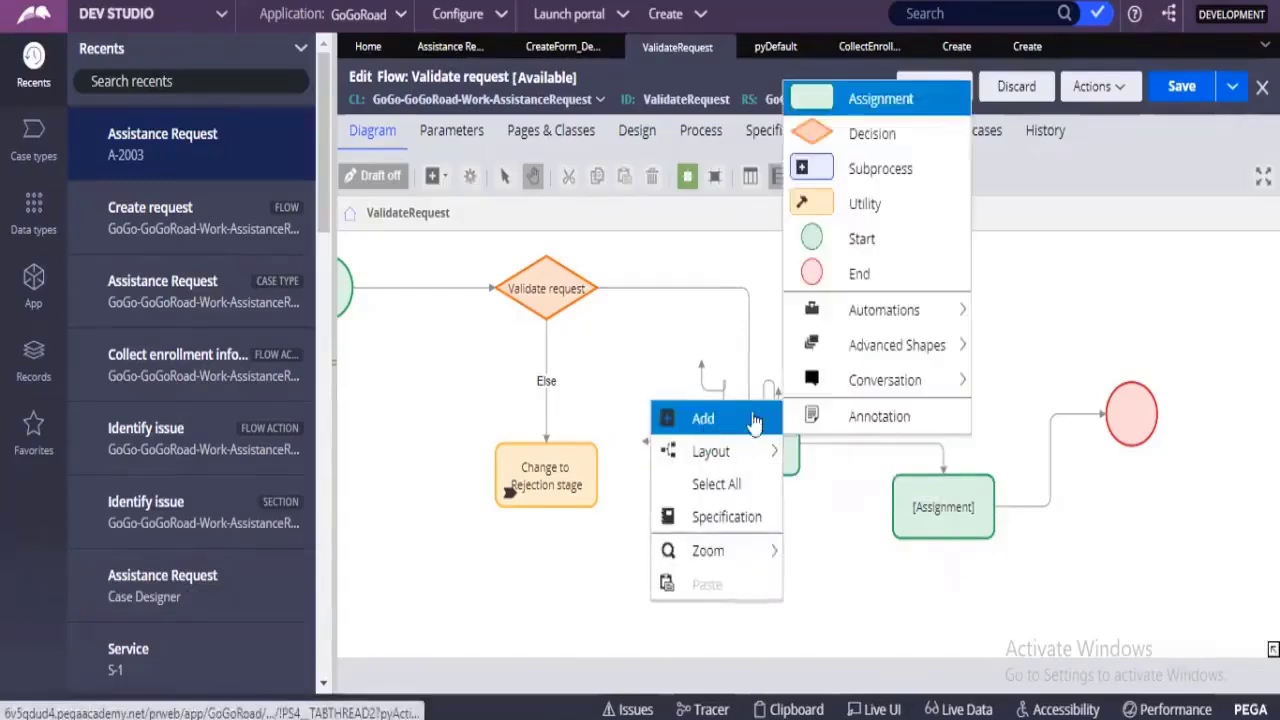
pyautogui.click(862, 203)
pyautogui.moveTo(914, 355); pyautogui.dragTo(1010, 550)
pyautogui.moveTo(722, 595); pyautogui.dragTo(765, 585)
pyautogui.click(768, 588)
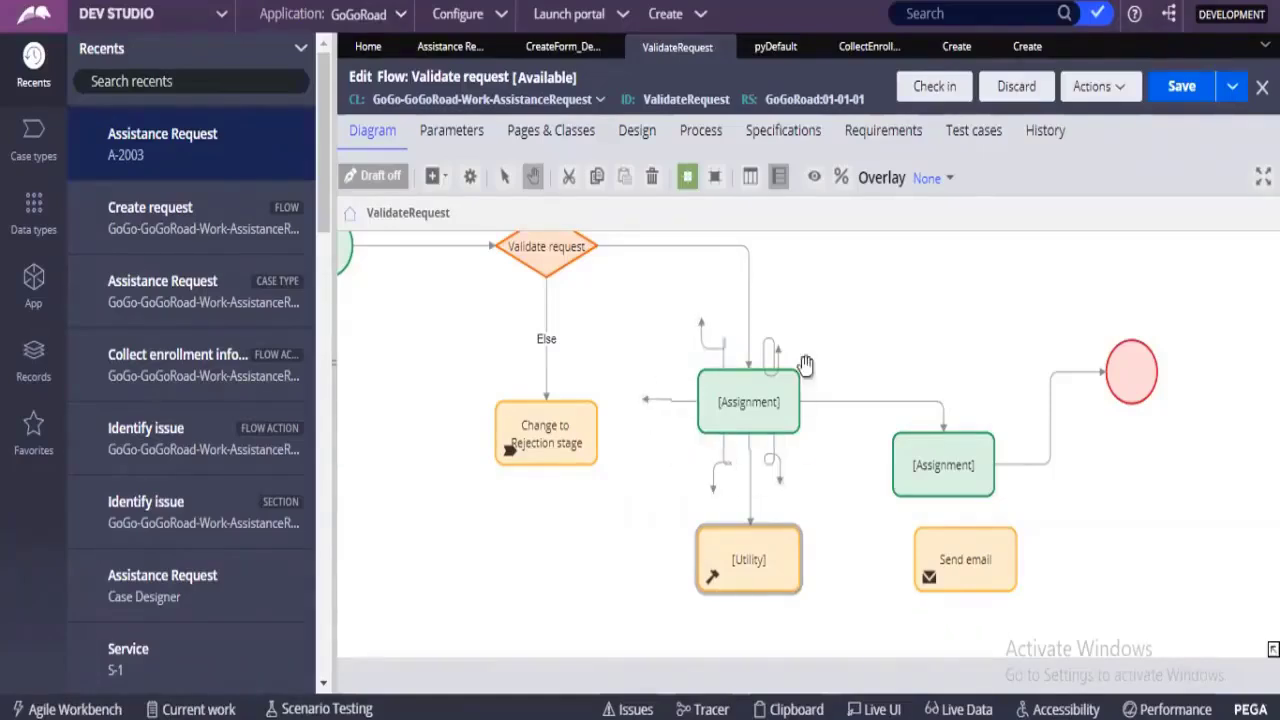
# - Check the Flow action and Likelihood settings of the connector to the Utility shape and of the assignment's lower-left connector, without changing them
pyautogui.click(751, 478)
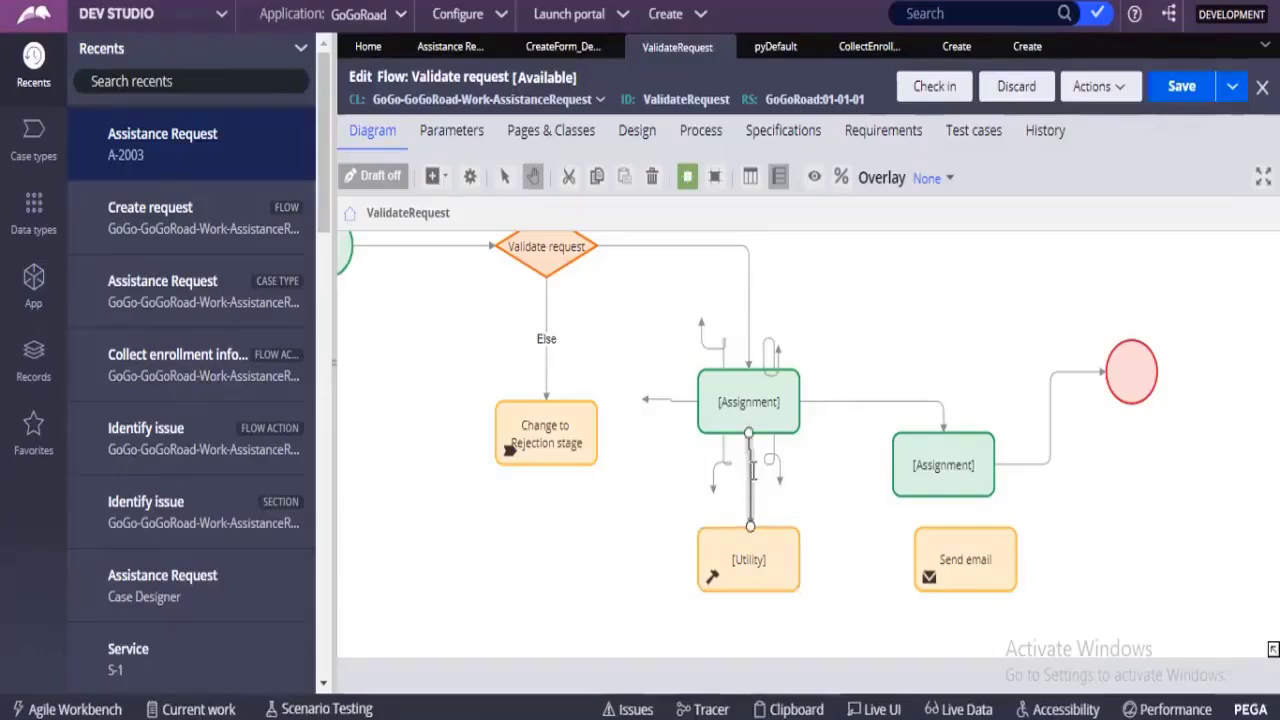
pyautogui.doubleClick(752, 480)
pyautogui.moveTo(636, 318); pyautogui.dragTo(562, 322)
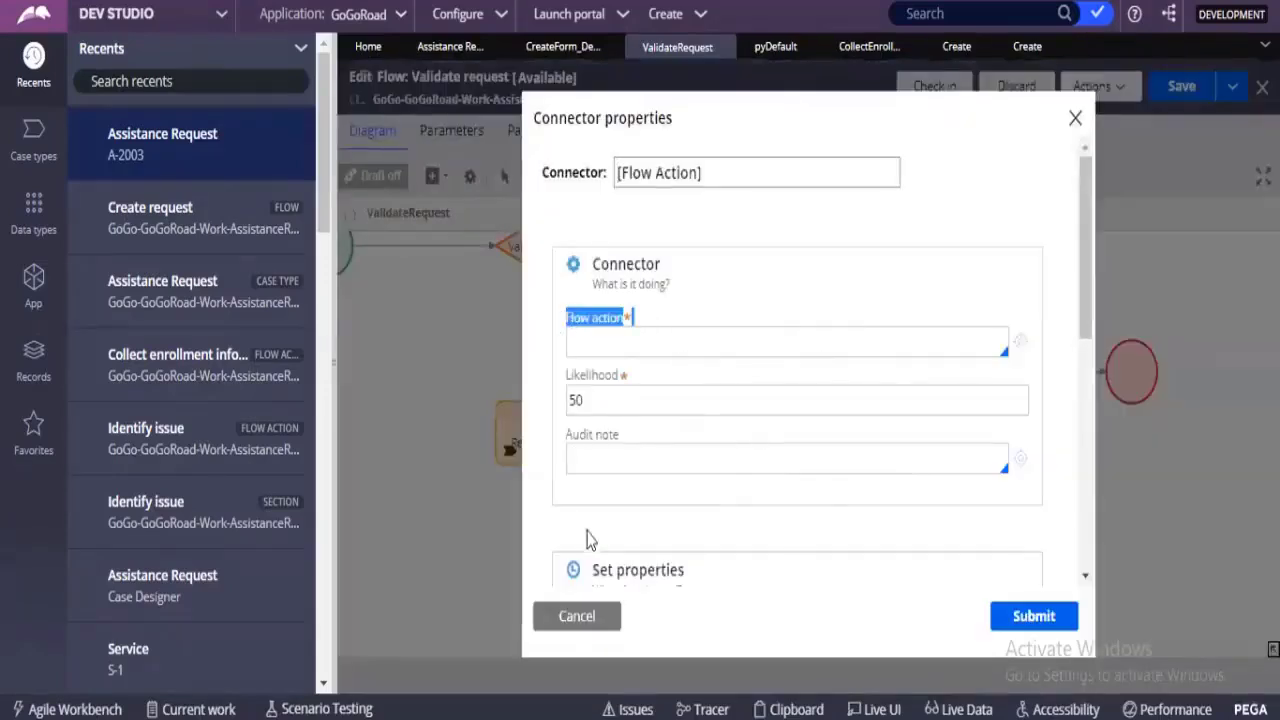
pyautogui.click(575, 612)
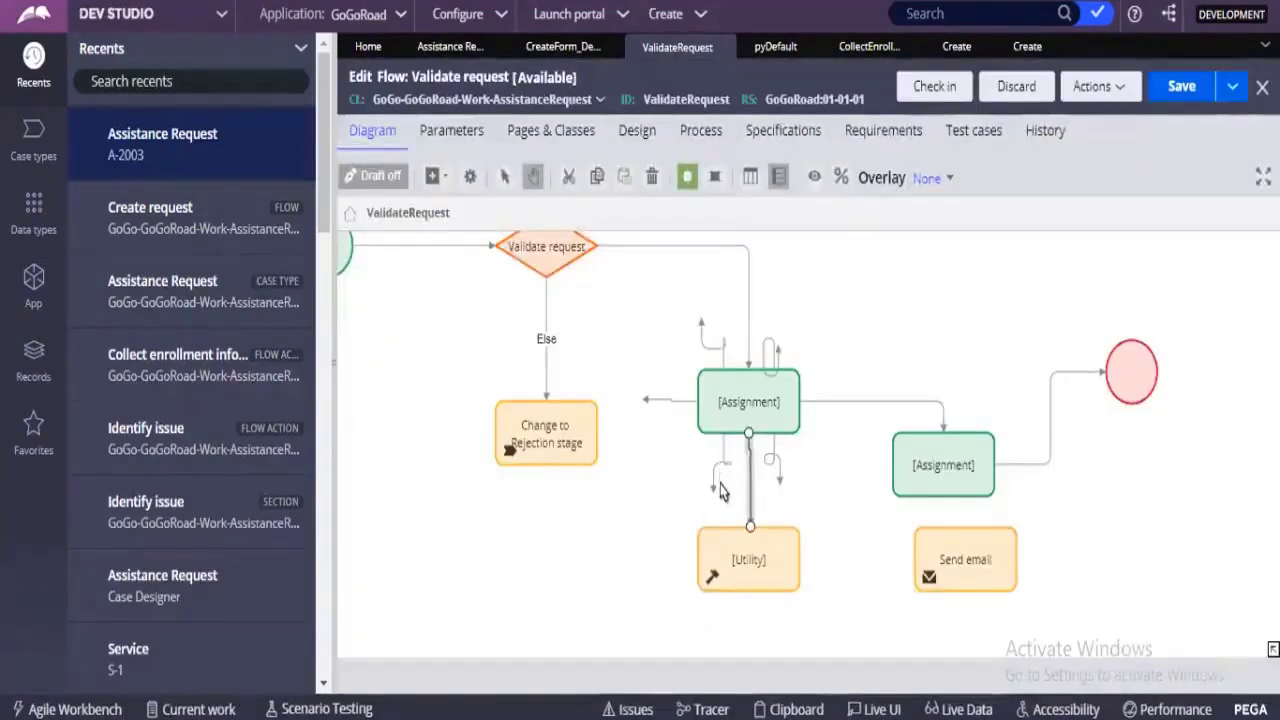
pyautogui.click(722, 474)
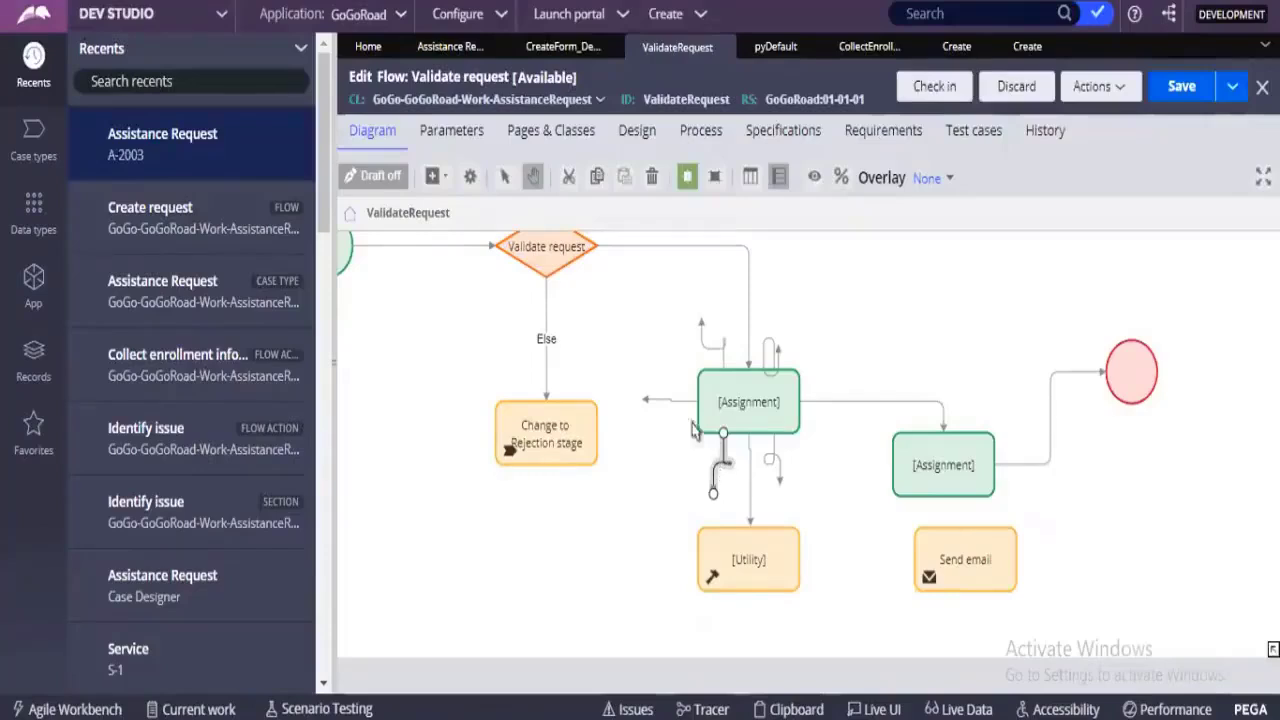
pyautogui.doubleClick(608, 300)
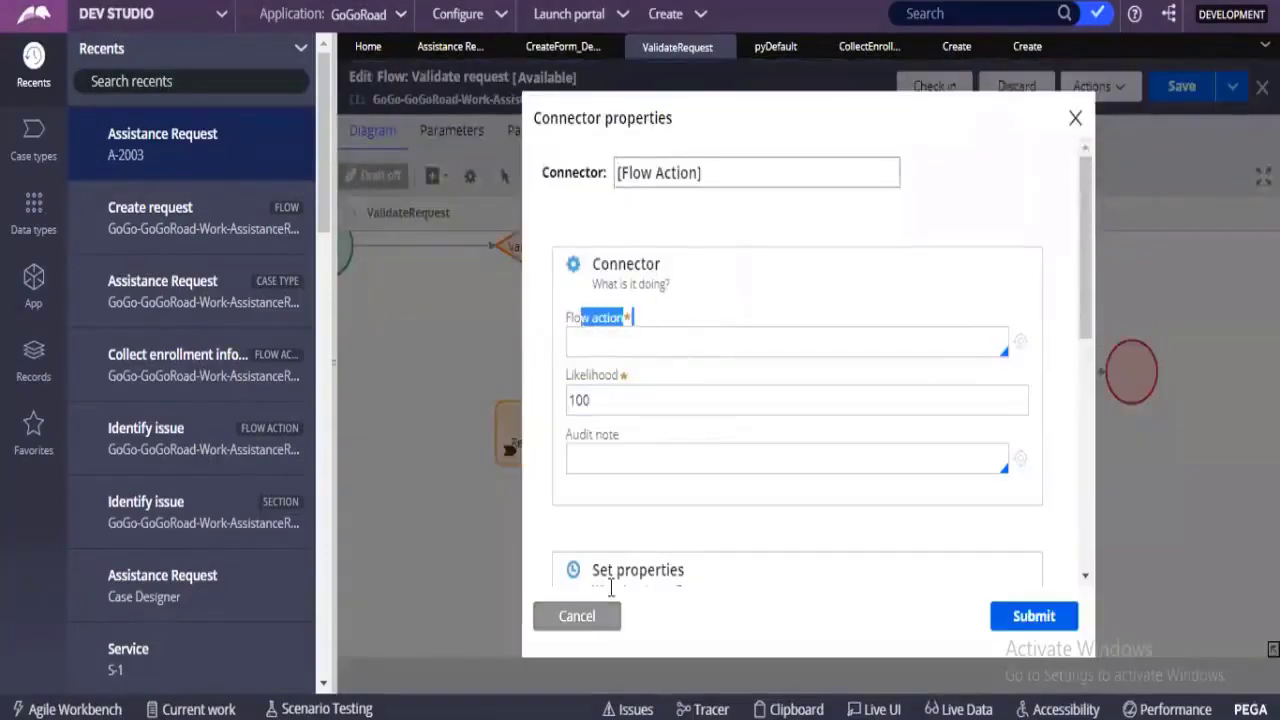
pyautogui.click(577, 616)
# - Switch to the Assistance Request case in the portal and view its list of available actions
pyautogui.click(740, 560)
pyautogui.click(748, 408)
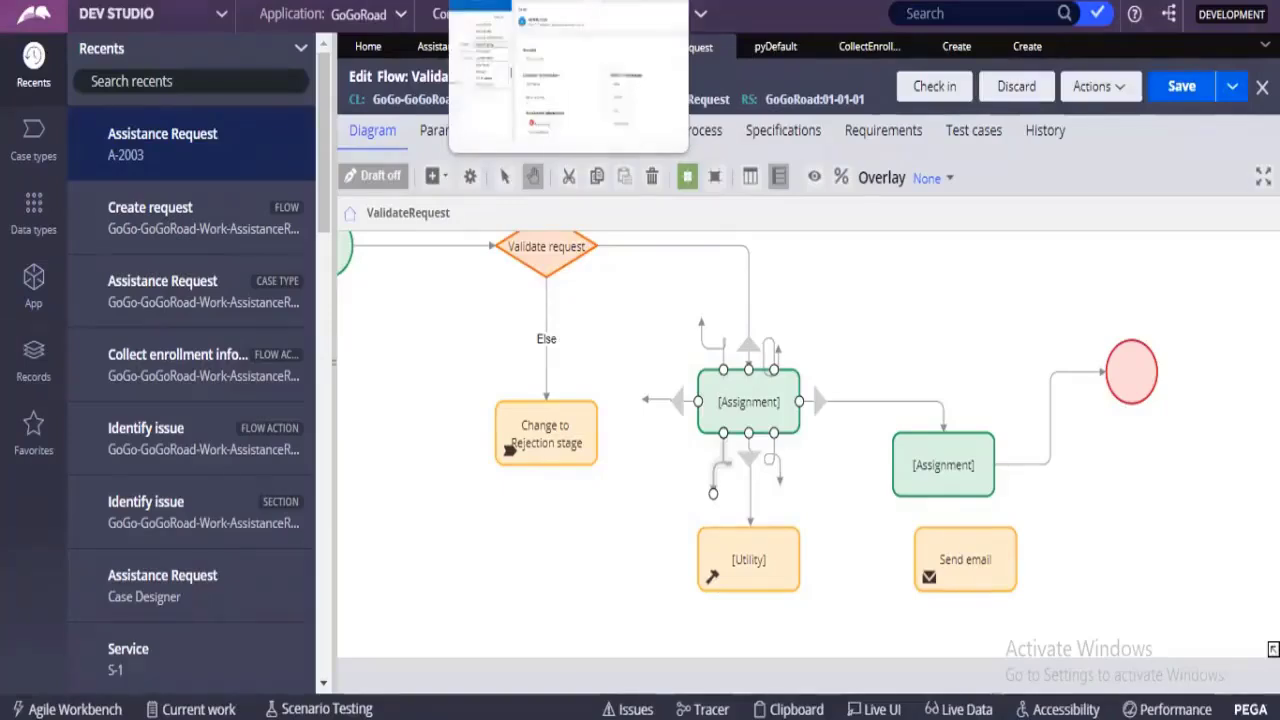
pyautogui.click(568, 2)
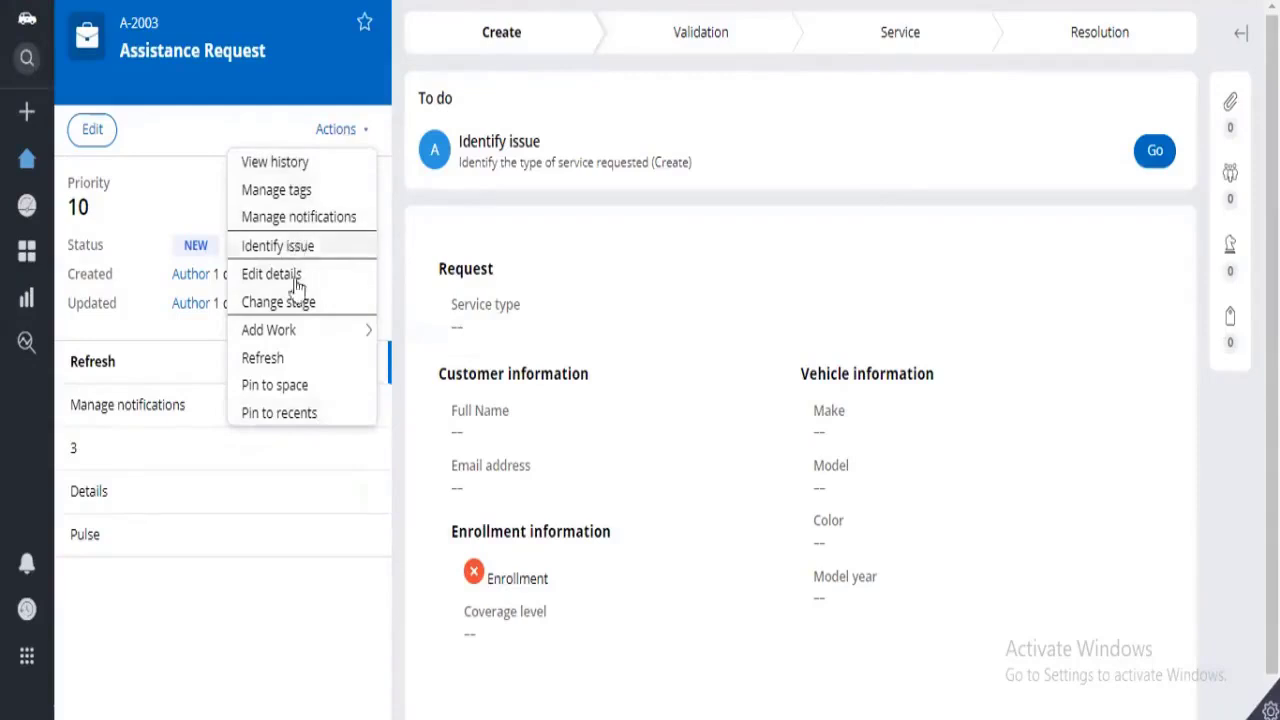
pyautogui.moveTo(296, 335)
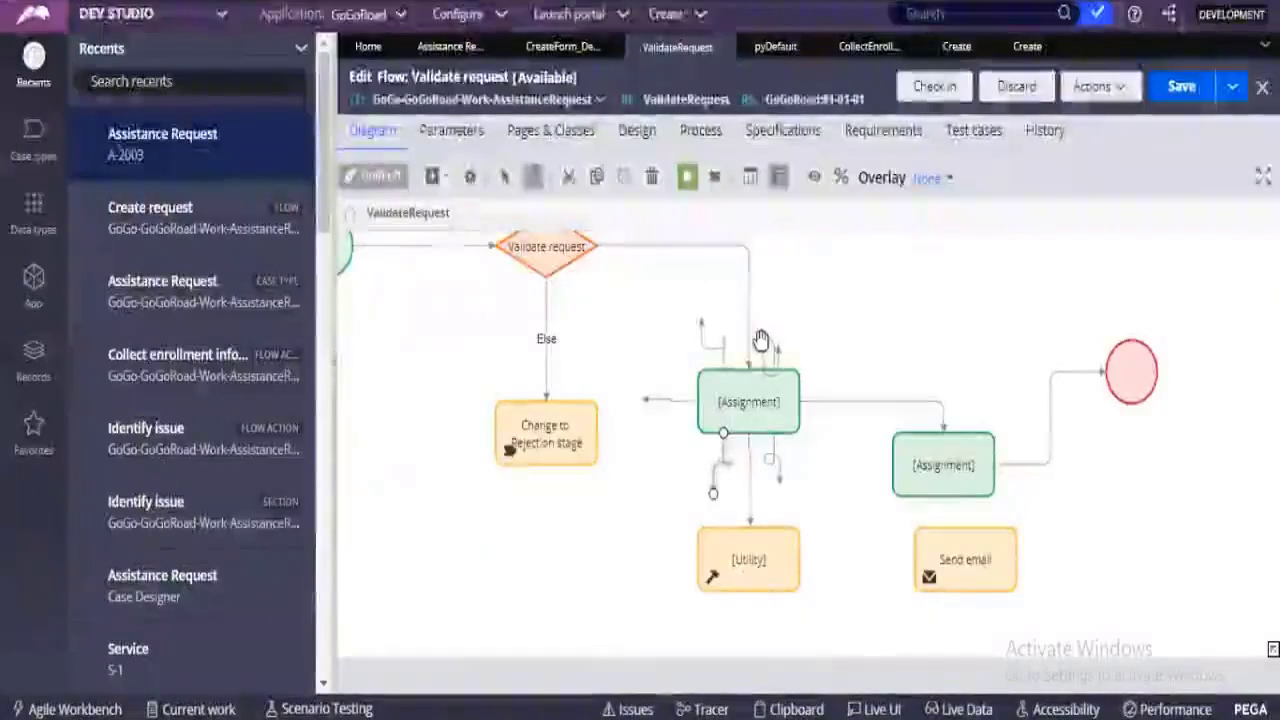
# - Return to the Validate request flow and examine the Likelihood of the connector between the two assignments, without changing it
pyautogui.click(858, 406)
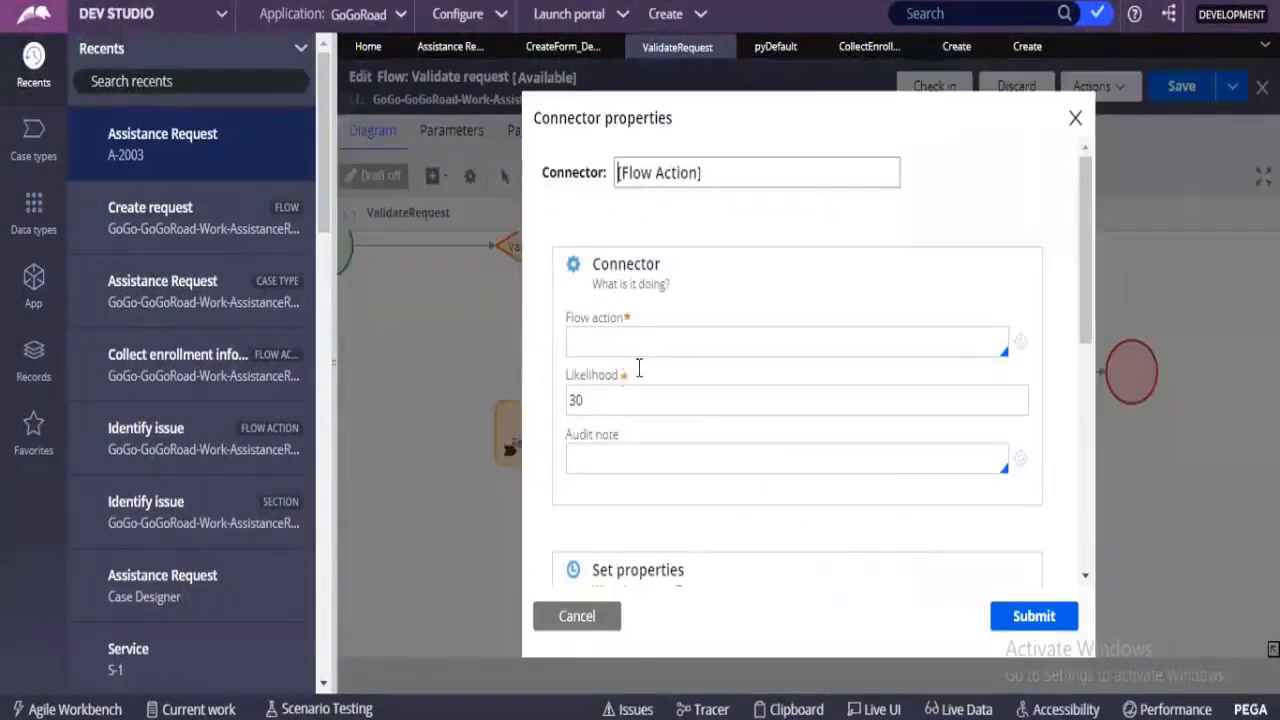
pyautogui.click(601, 402)
pyautogui.moveTo(601, 402); pyautogui.dragTo(567, 400)
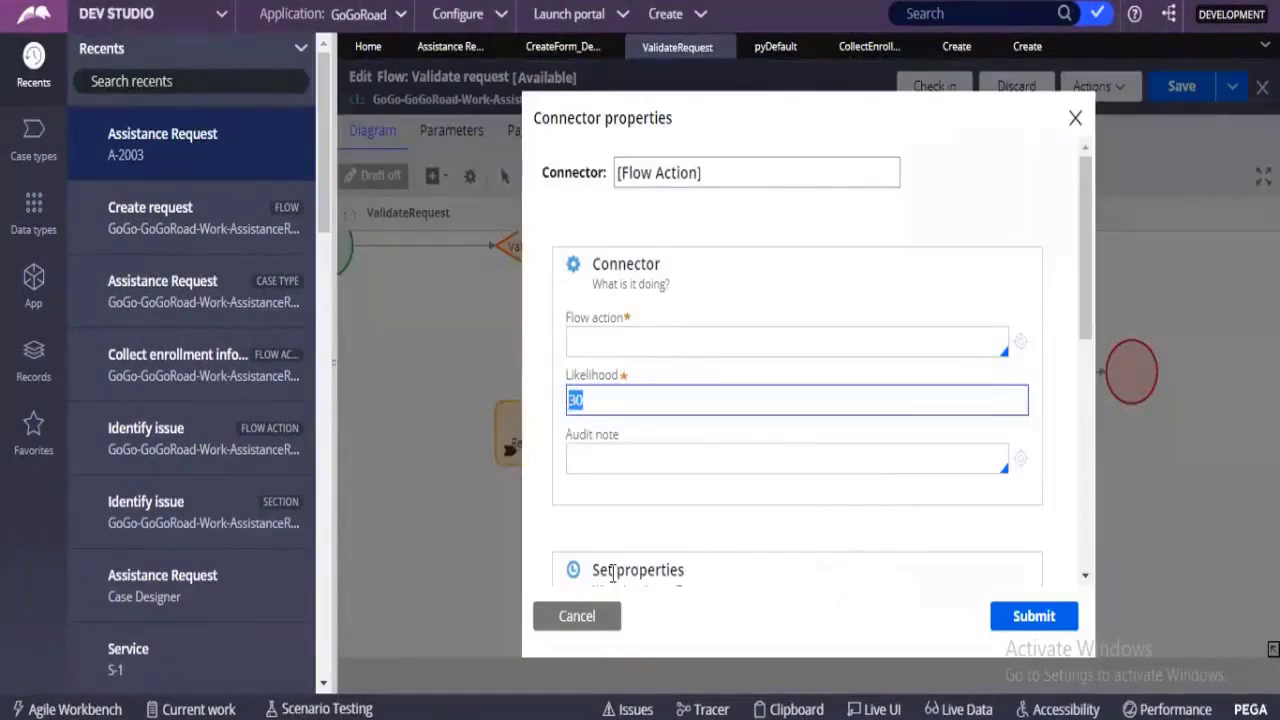
pyautogui.click(577, 616)
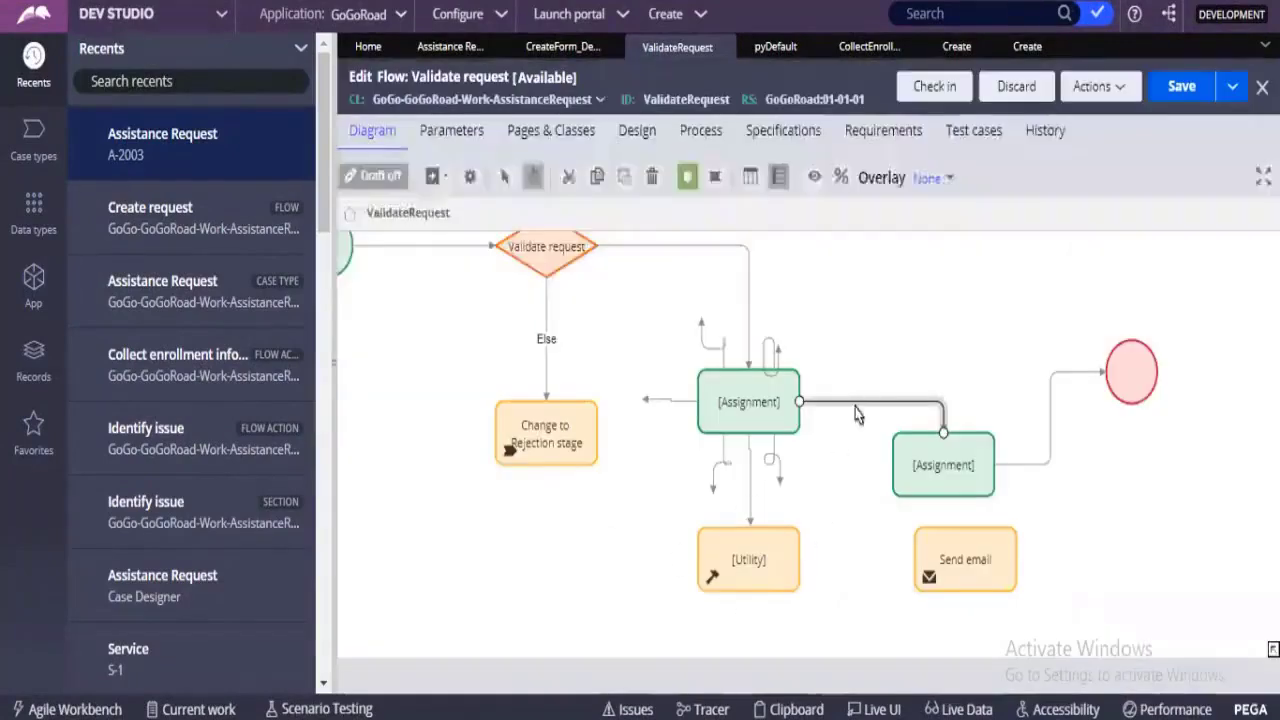
pyautogui.click(961, 470)
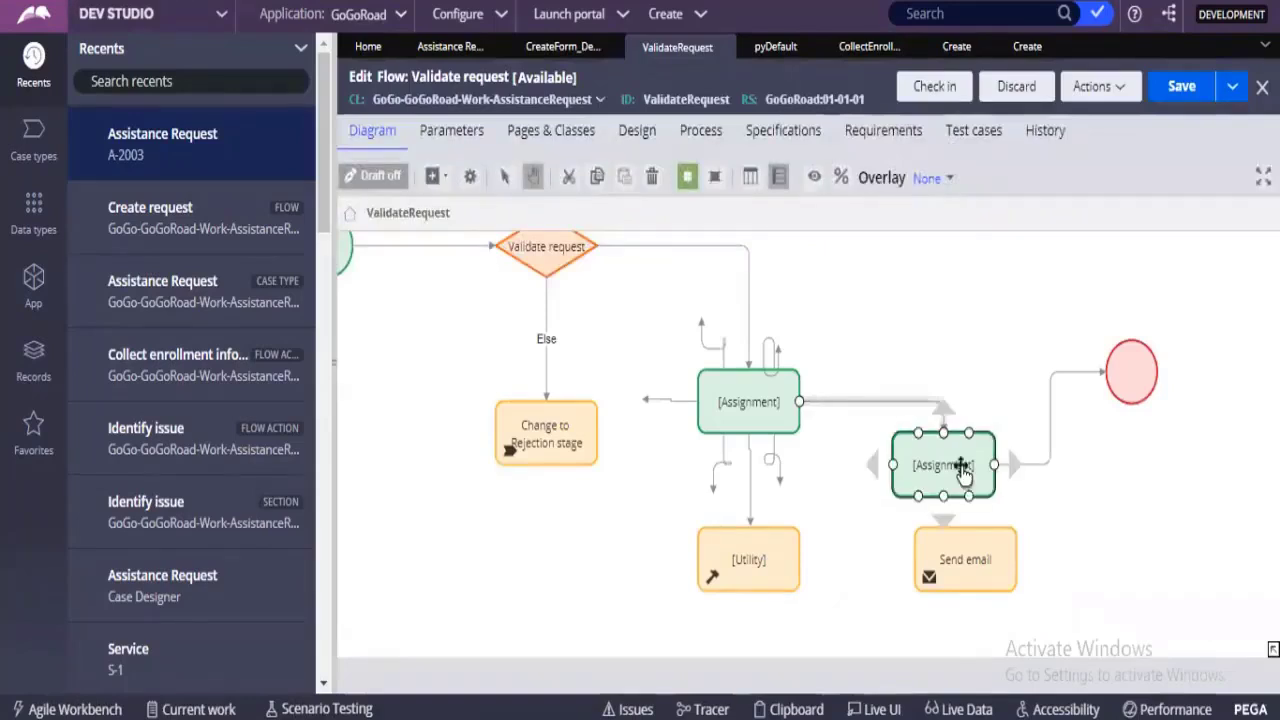
pyautogui.click(785, 407)
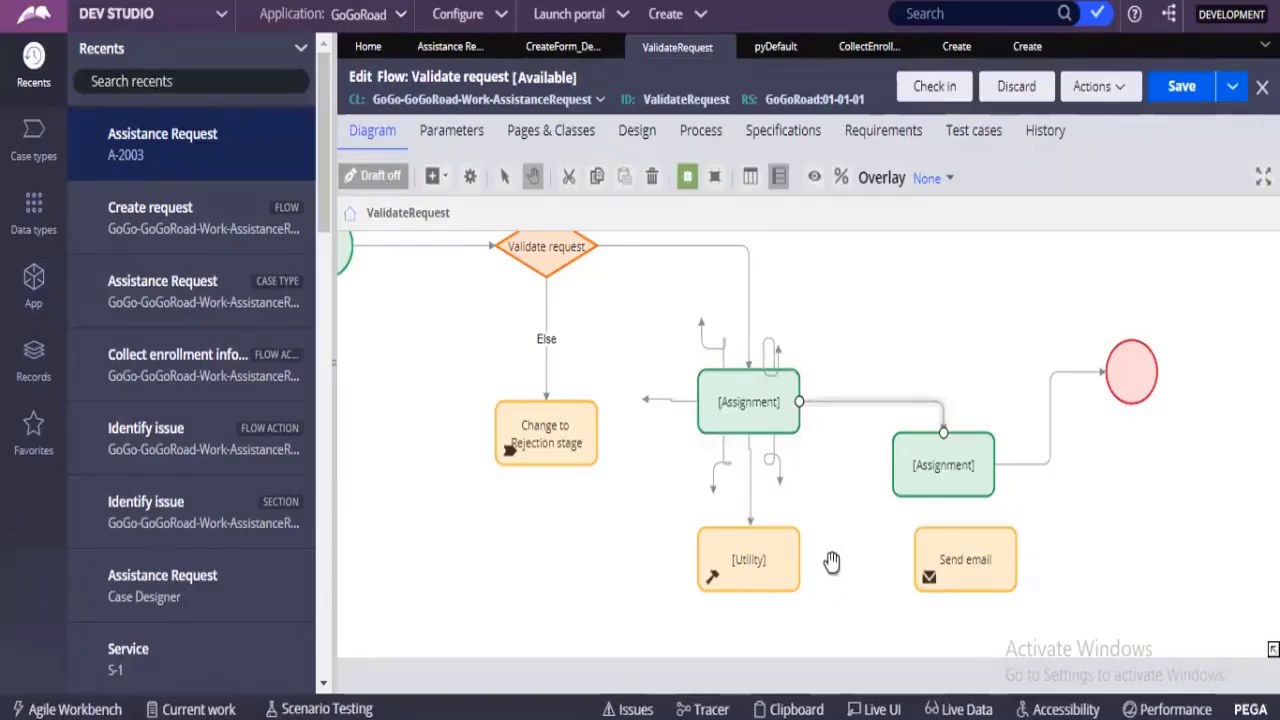
pyautogui.click(952, 472)
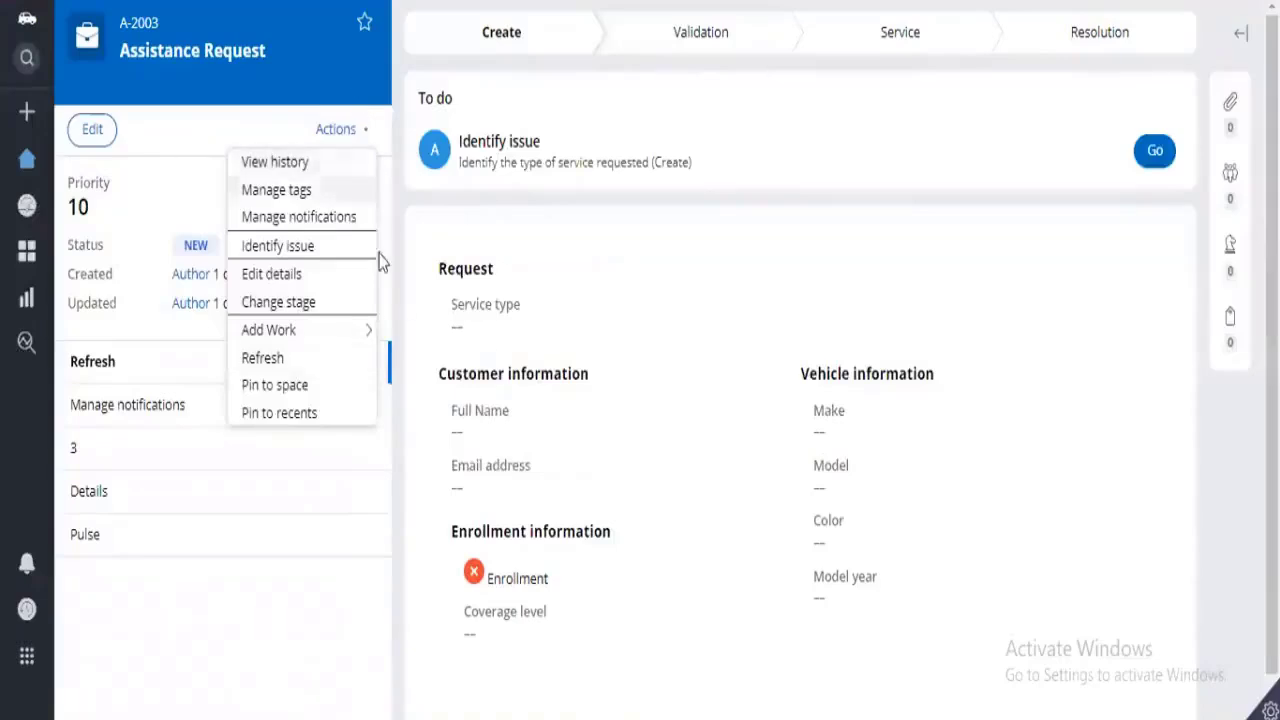
# - Recheck the Assistance Request case's details and available actions, and bring up the Create request flow
pyautogui.click(718, 293)
pyautogui.scroll(-1, 936, 440)
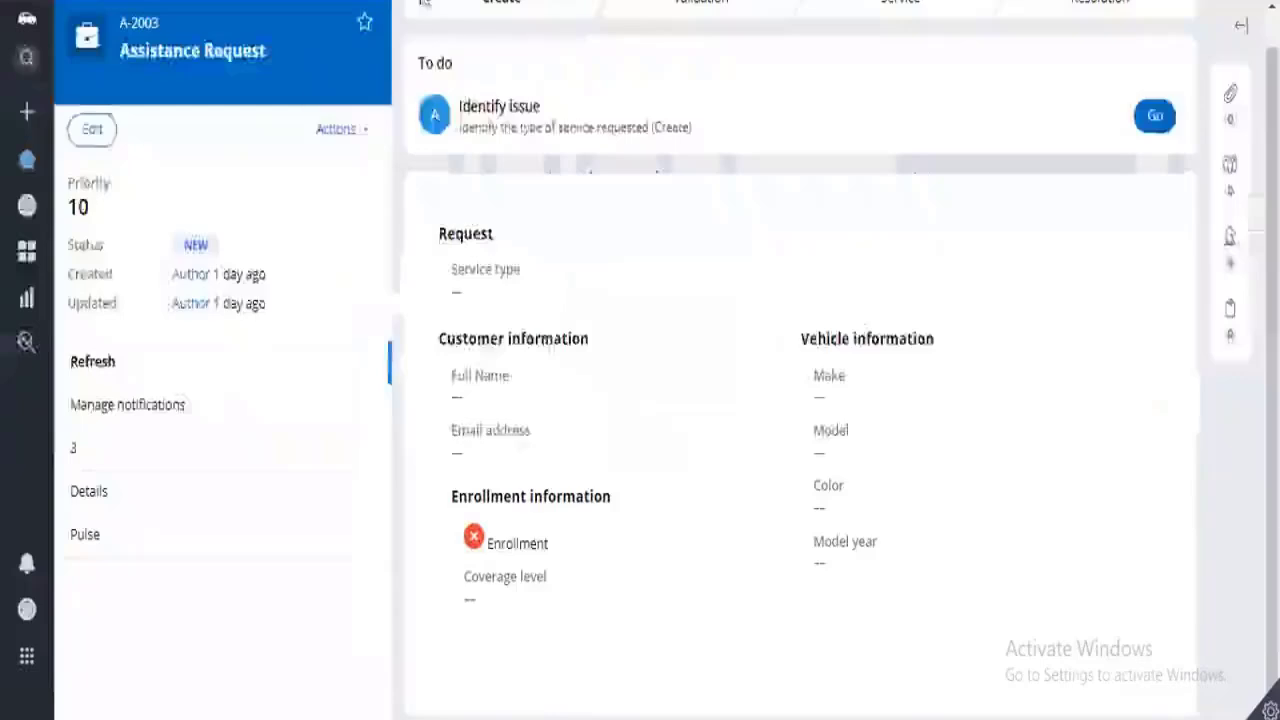
pyautogui.click(337, 132)
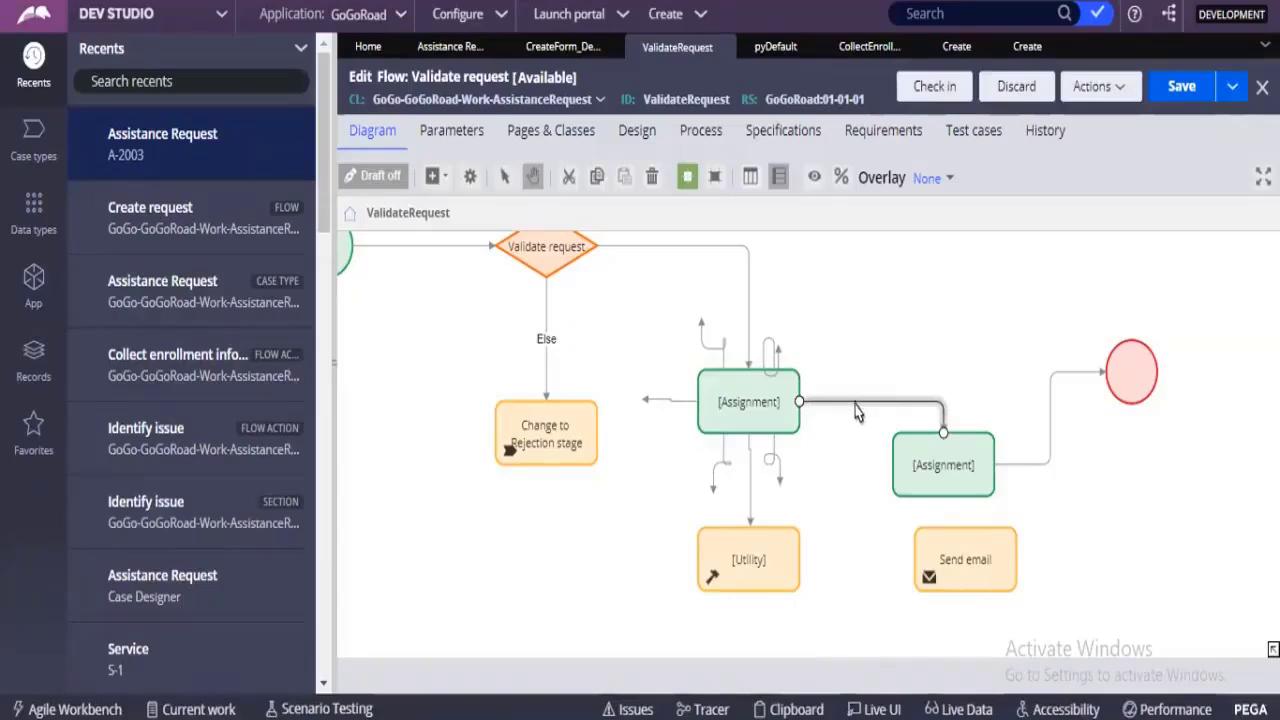
pyautogui.click(590, 50)
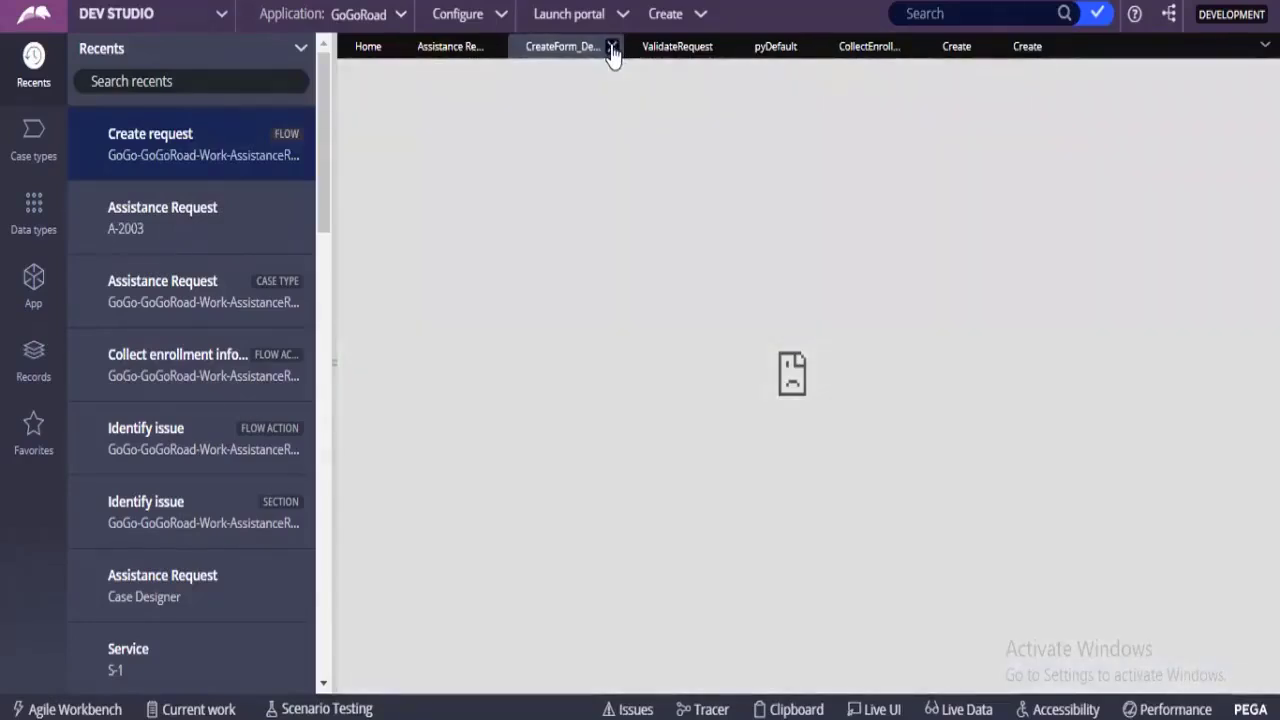
pyautogui.click(652, 49)
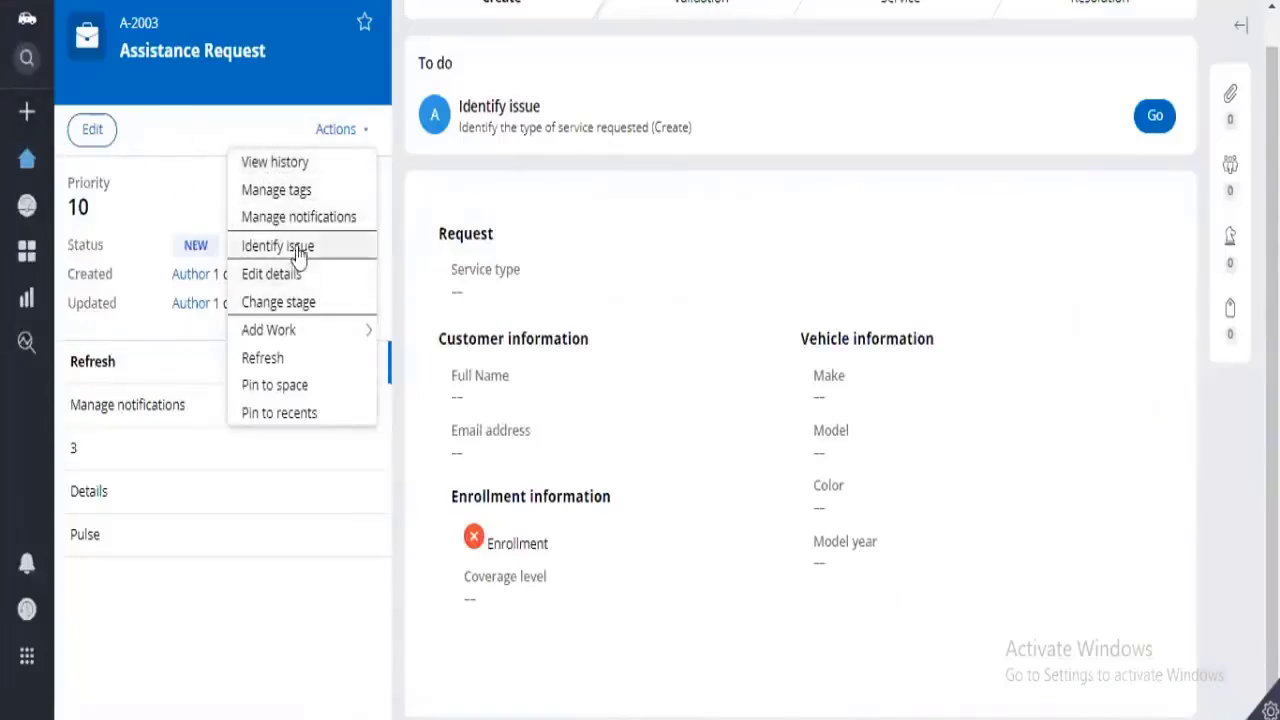
# - Start the Identify issue assignment of the Assistance Request case and continue to the Enter customer information step
pyautogui.click(1160, 125)
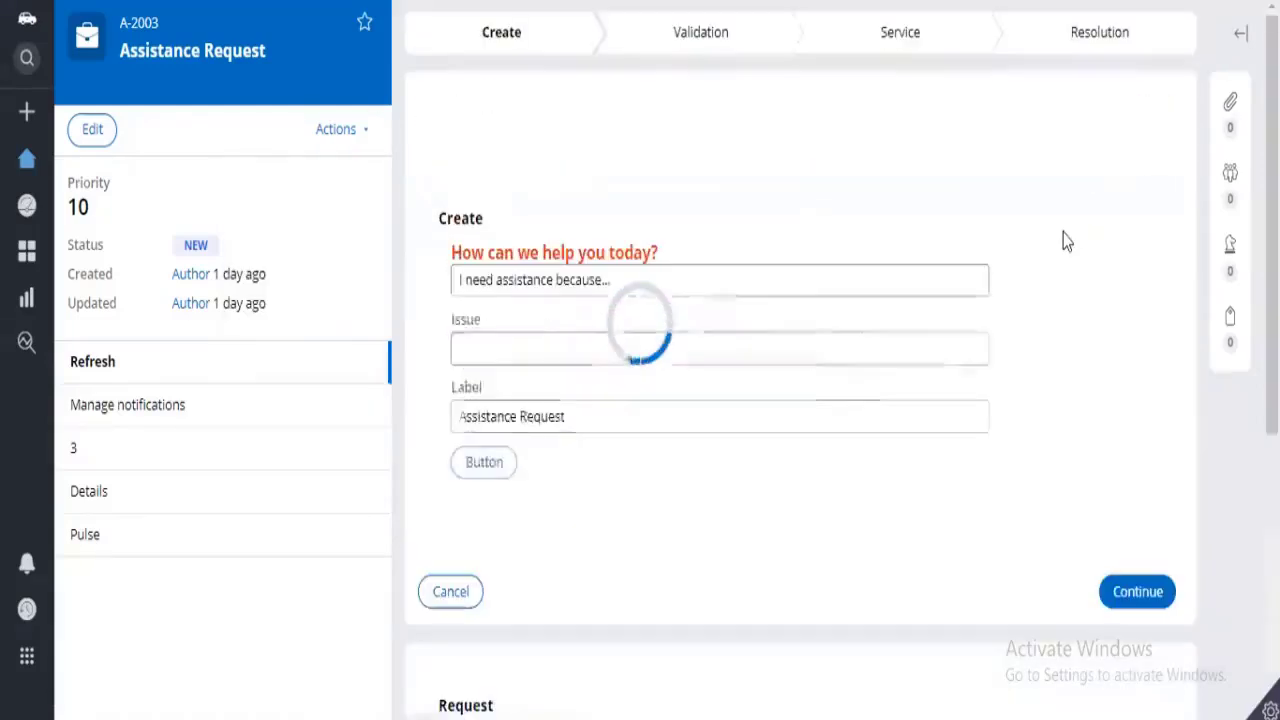
pyautogui.click(1135, 593)
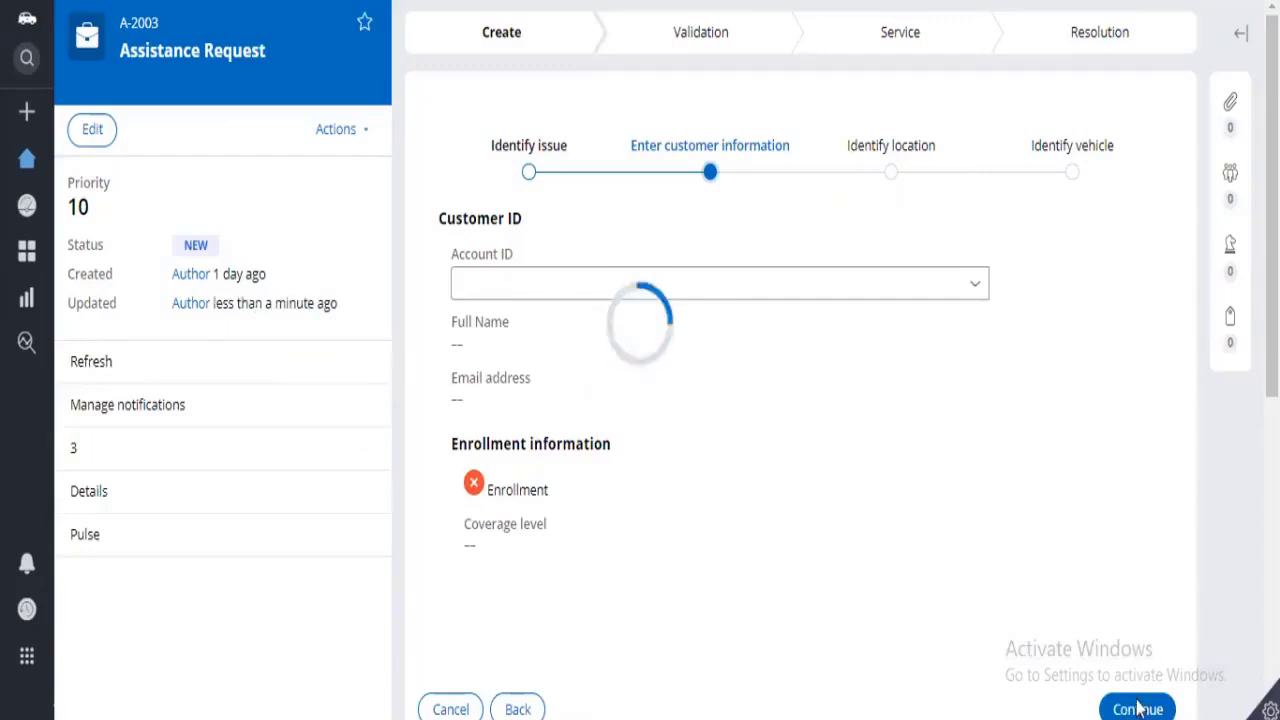
# - Continue past the customer information and service address with their fields blank, and try to create the request without vehicle details
pyautogui.click(1137, 708)
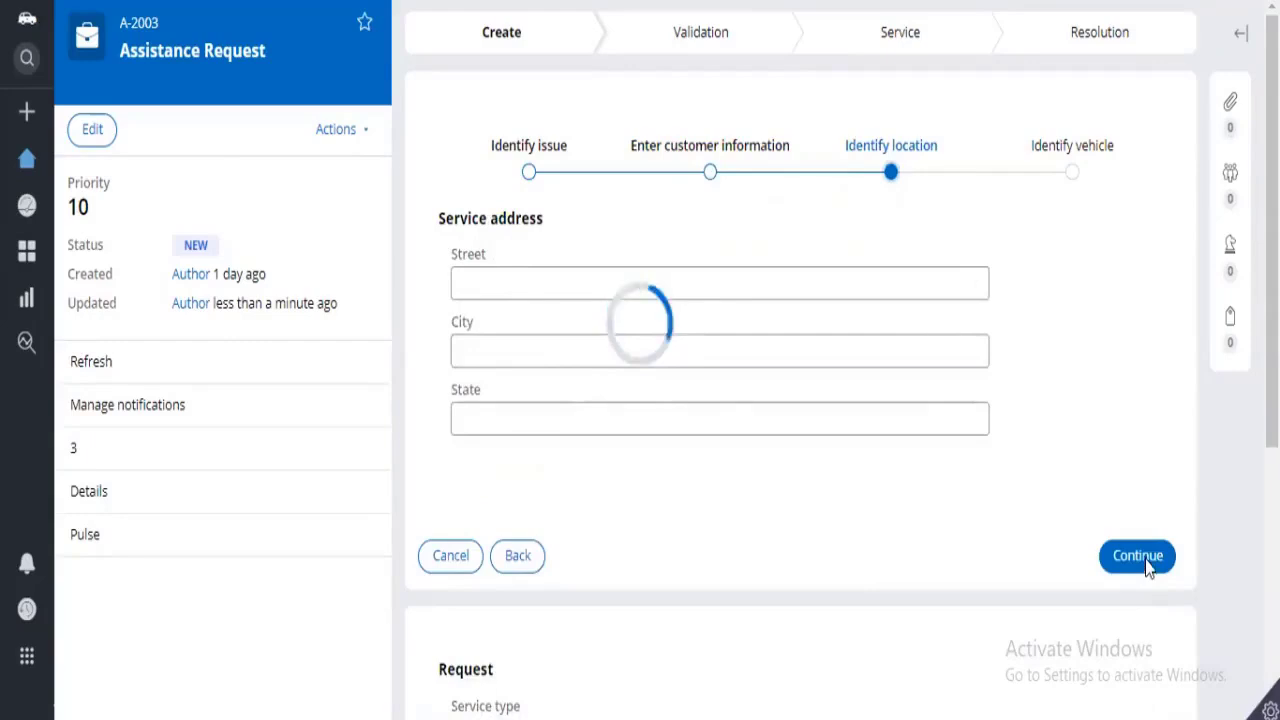
pyautogui.click(1147, 565)
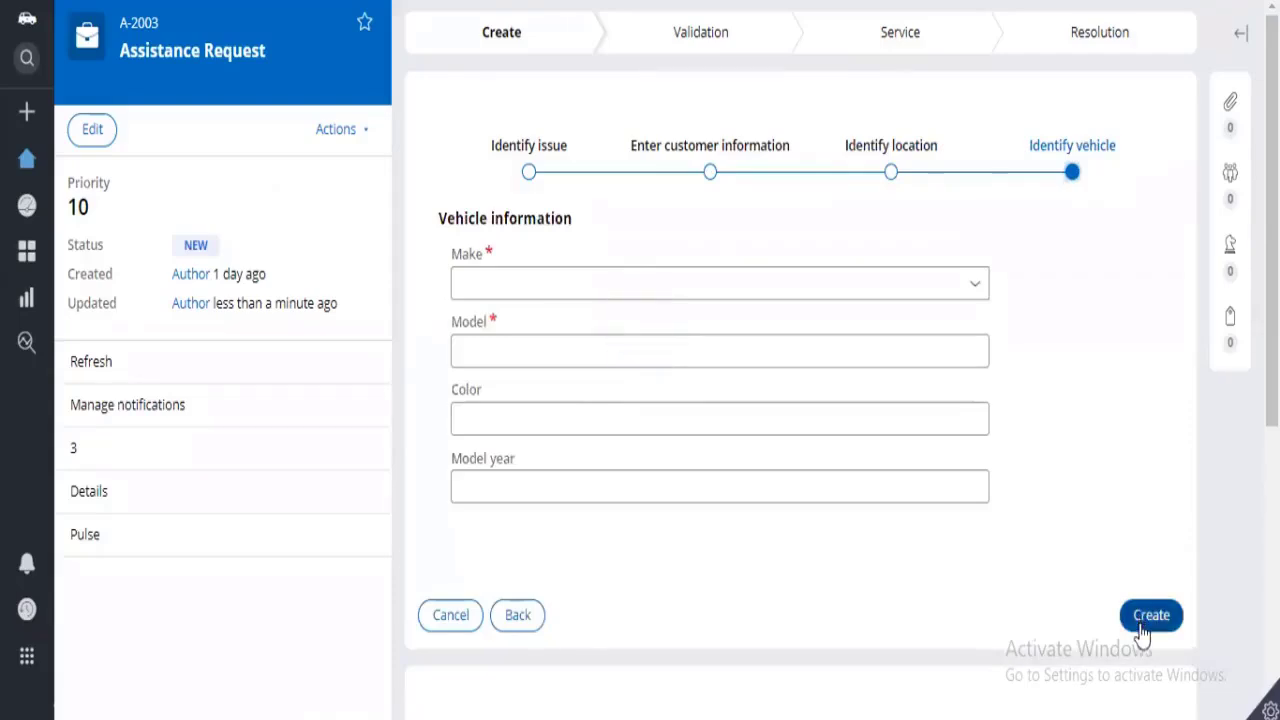
pyautogui.click(1150, 615)
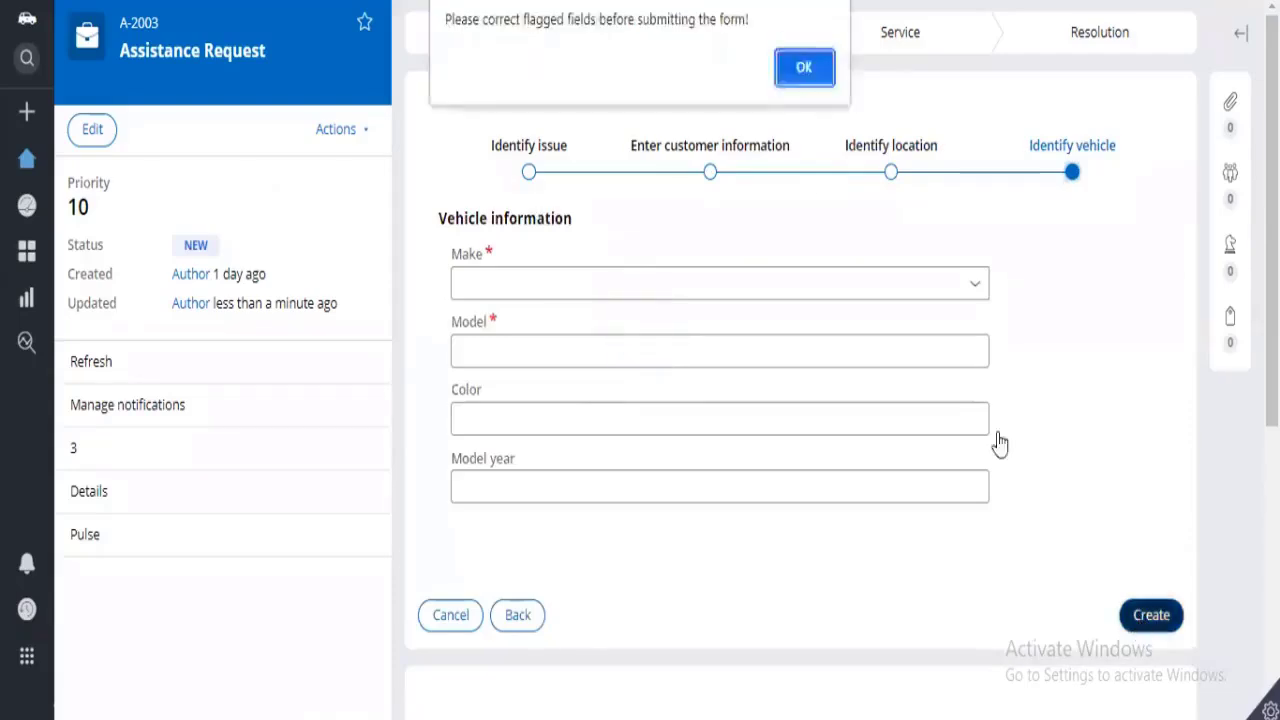
pyautogui.click(820, 78)
# - Select Subaru as the vehicle make, enter 21 as the model, and create the request
pyautogui.click(846, 290)
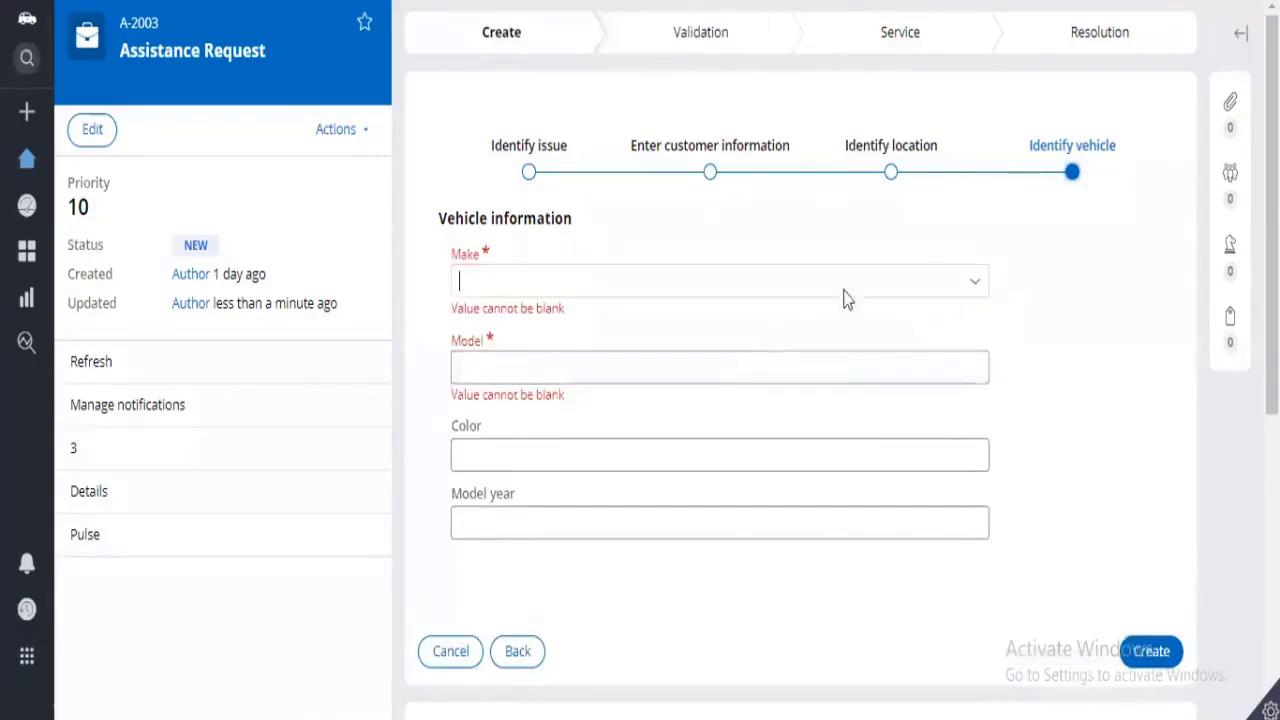
pyautogui.click(806, 363)
pyautogui.click(659, 350)
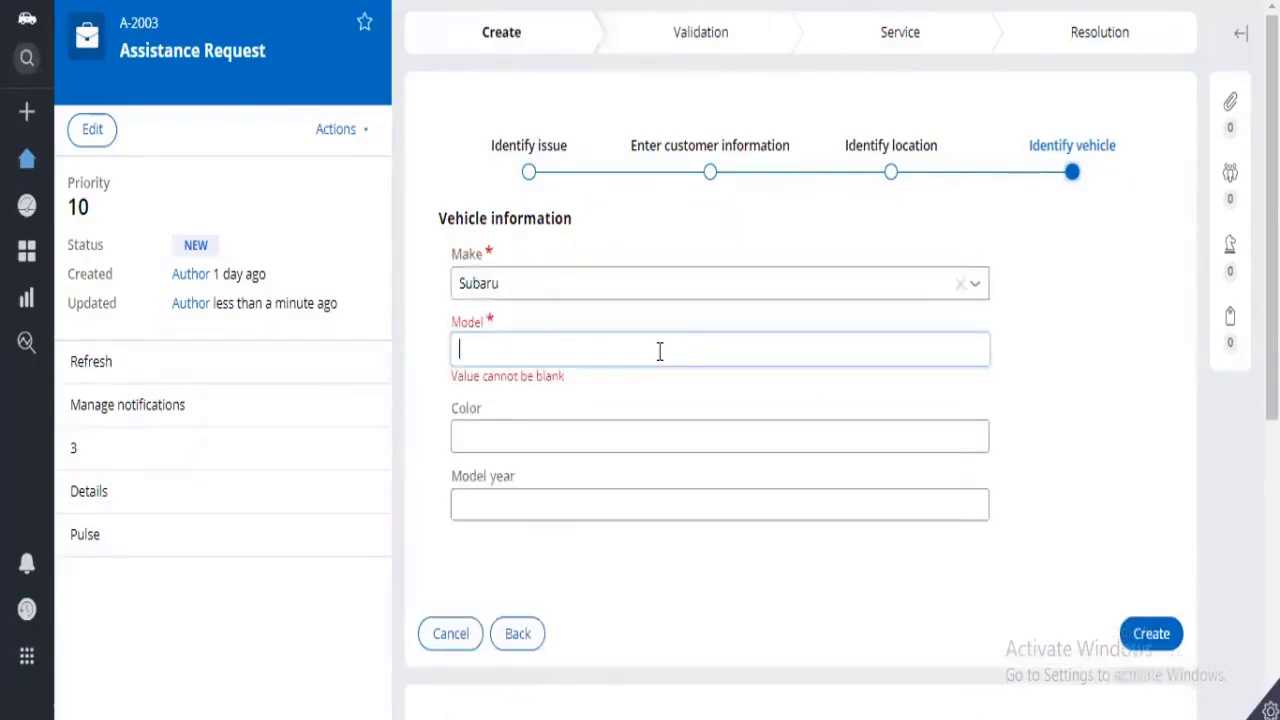
pyautogui.write('21')
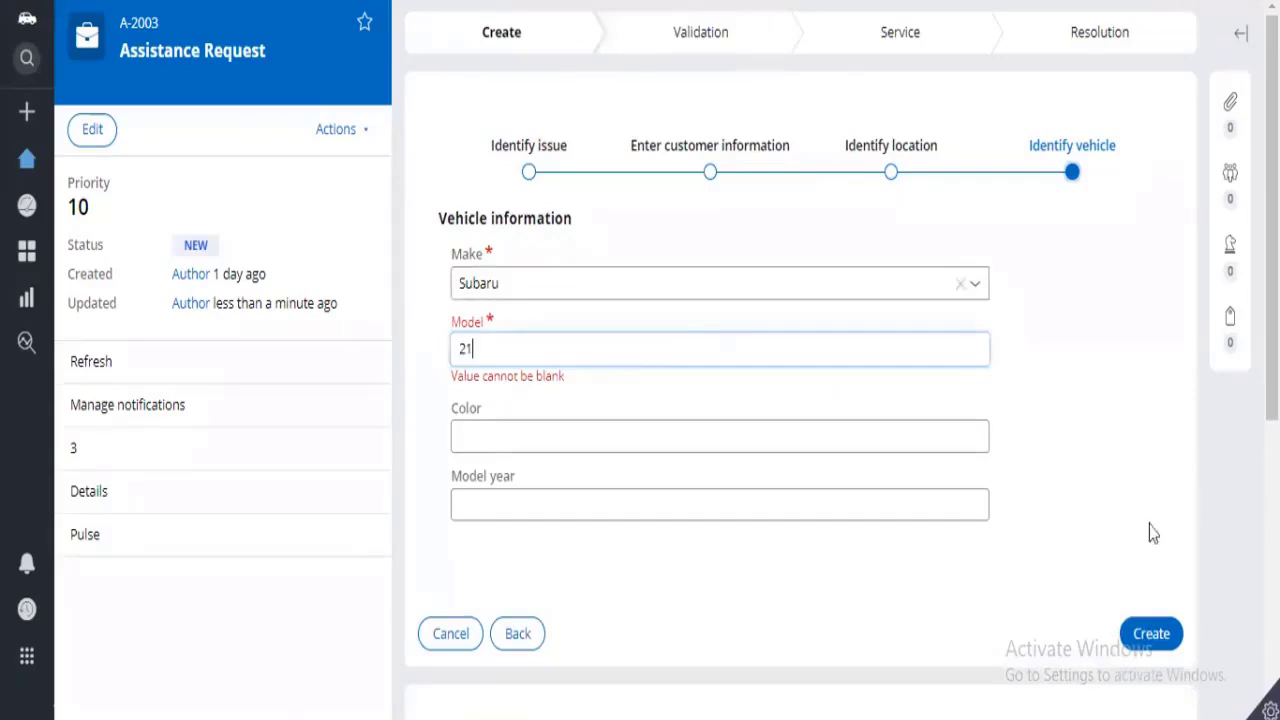
pyautogui.click(1140, 638)
pyautogui.click(1143, 620)
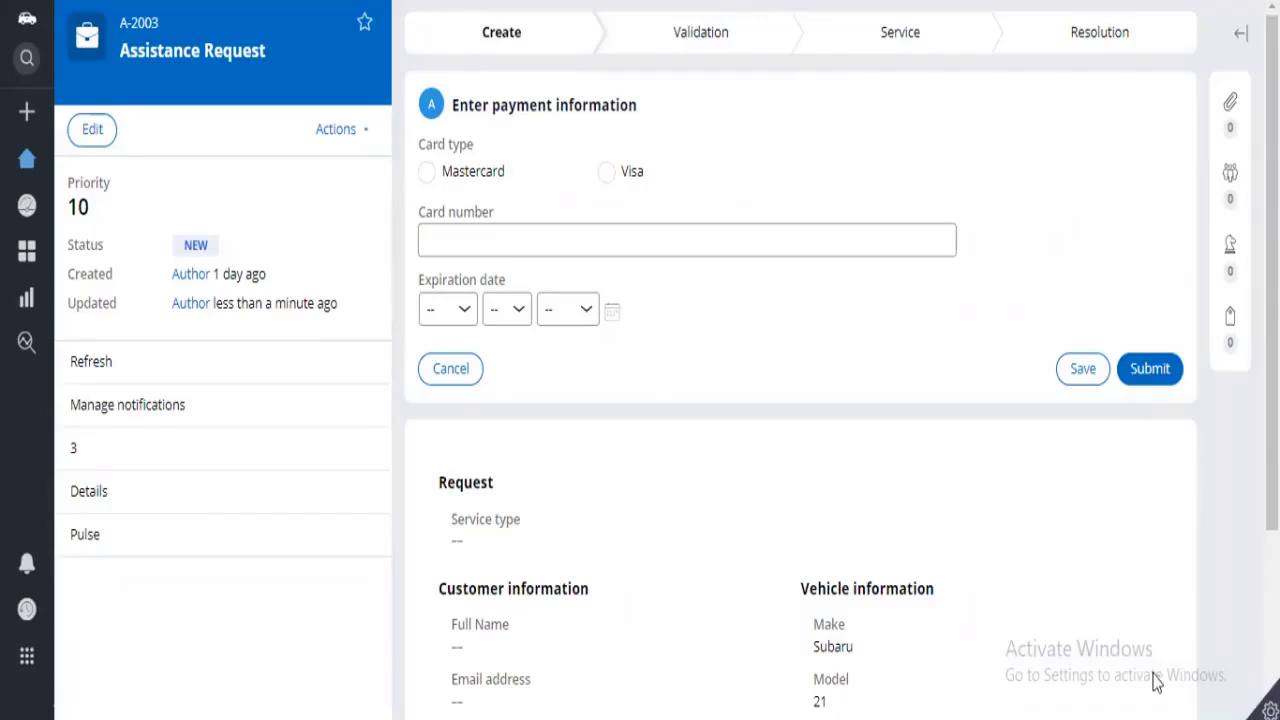
# - Switch to Dev Studio, open the Assistance Request case type, and try to close all open tabs
pyautogui.moveTo(1086, 716)
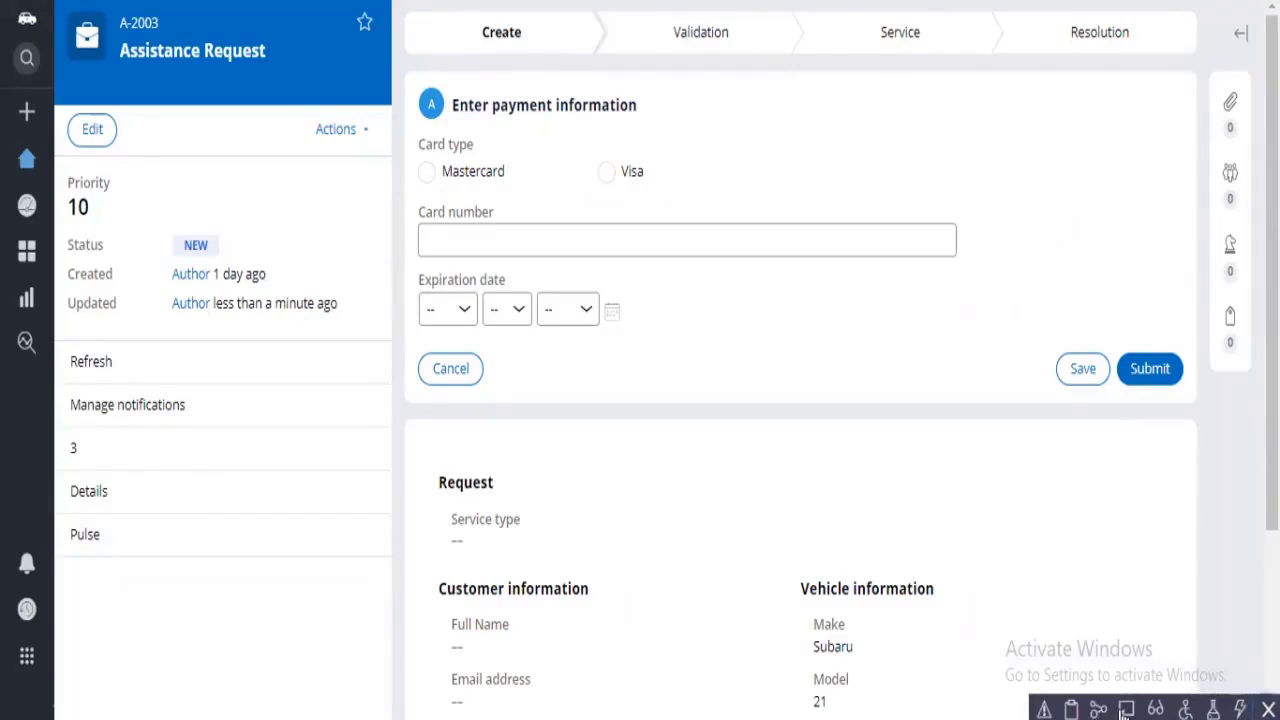
pyautogui.click(1124, 711)
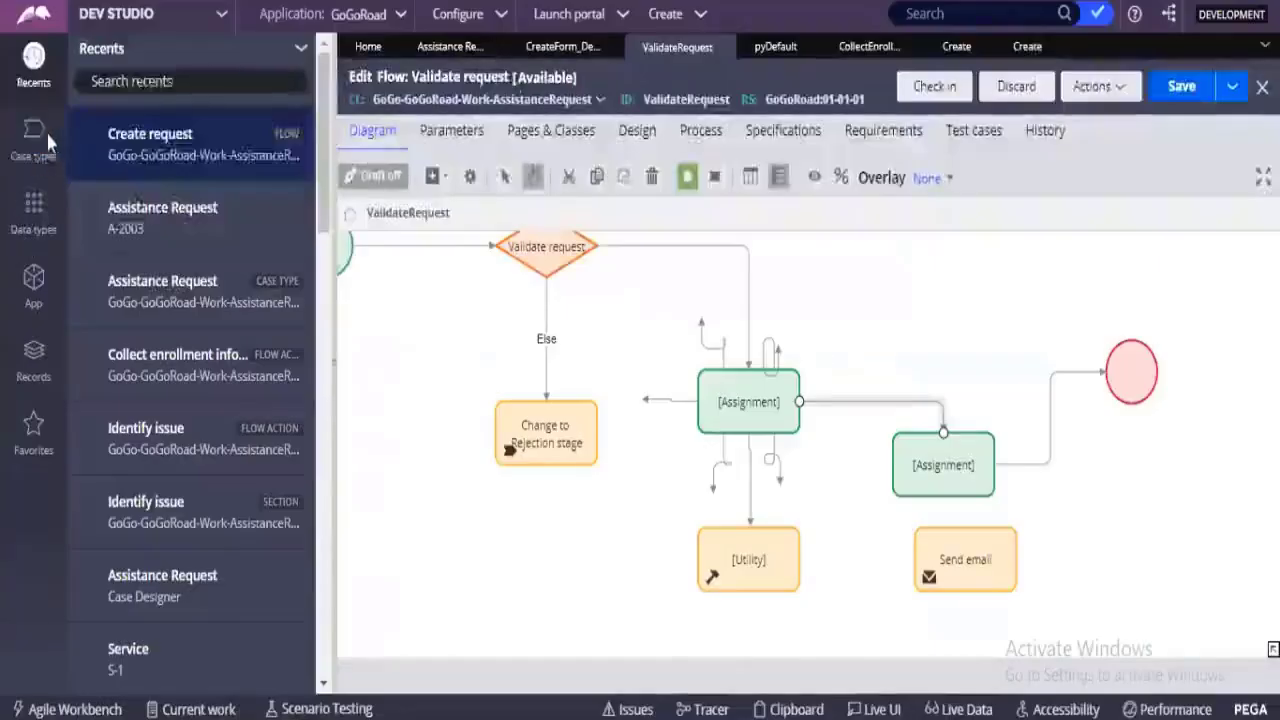
pyautogui.click(40, 140)
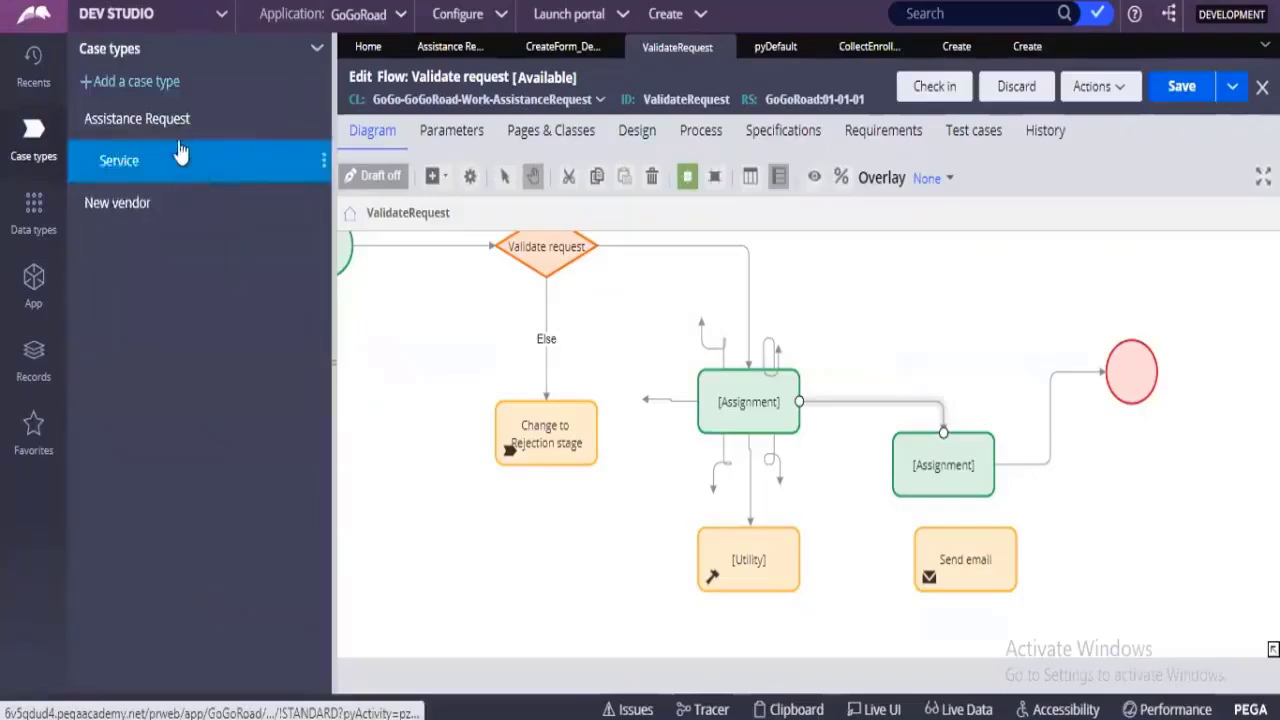
pyautogui.click(152, 121)
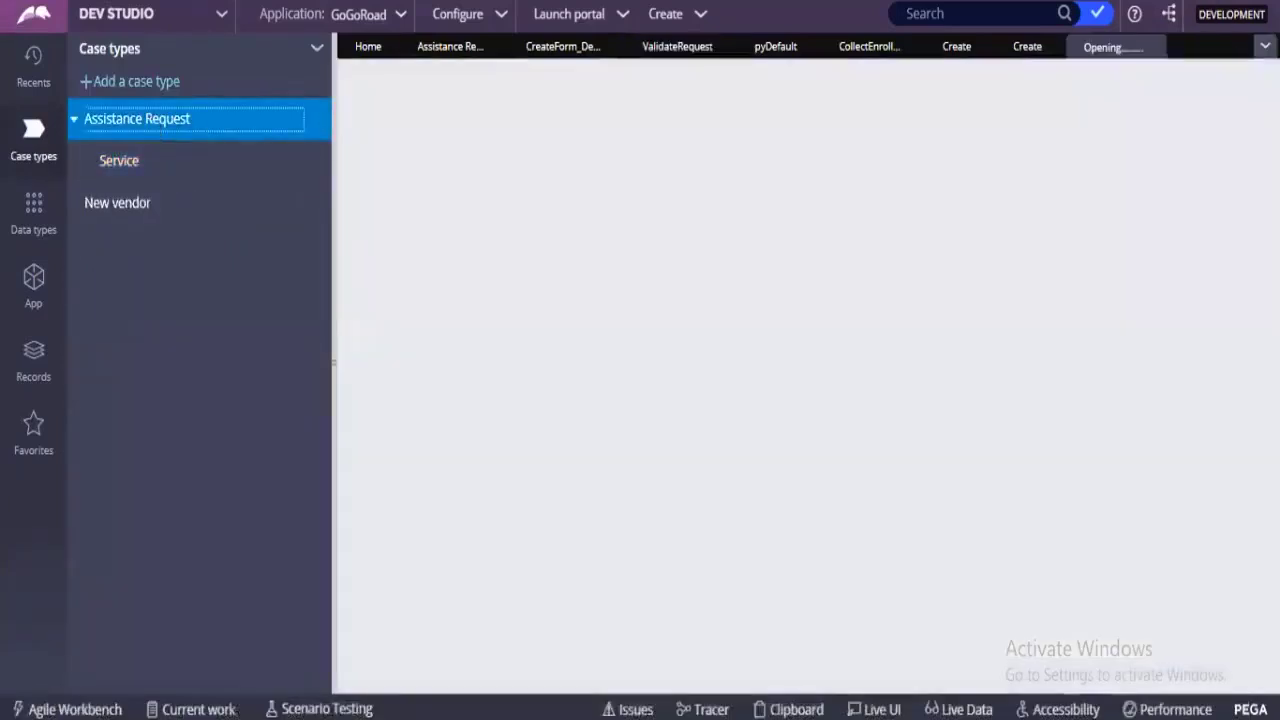
pyautogui.click(1265, 45)
pyautogui.click(1217, 313)
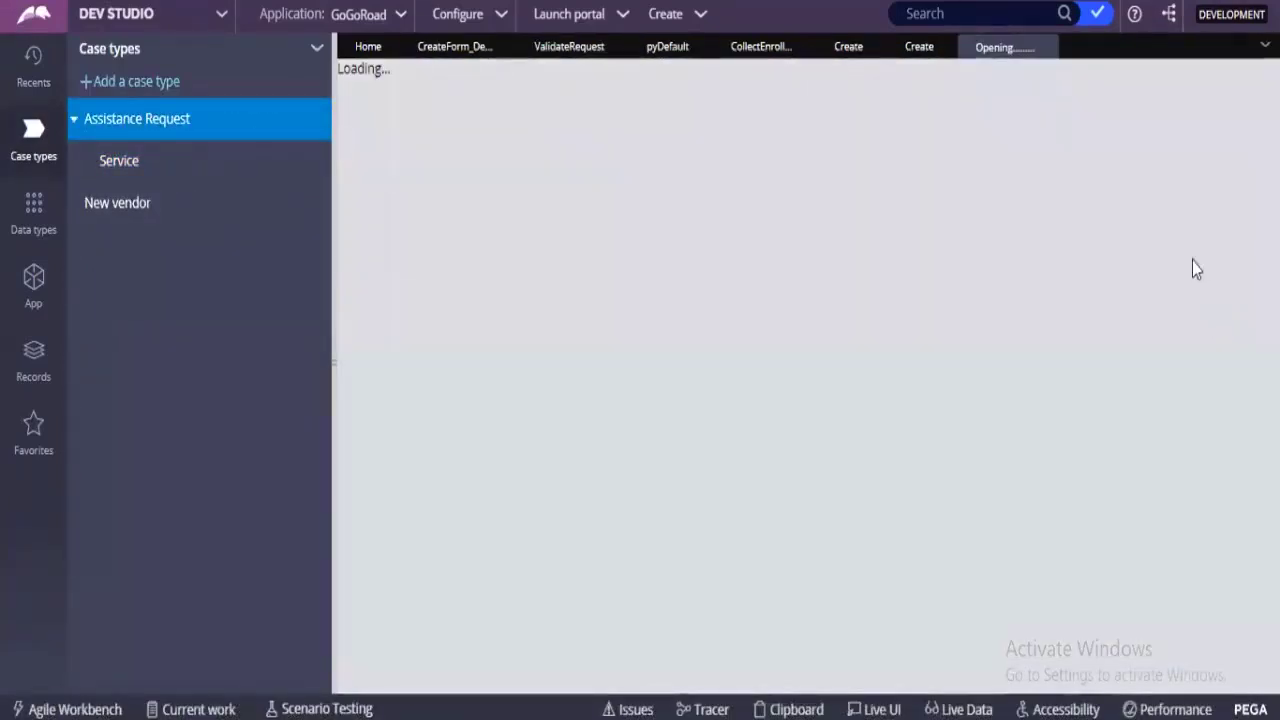
pyautogui.click(1265, 45)
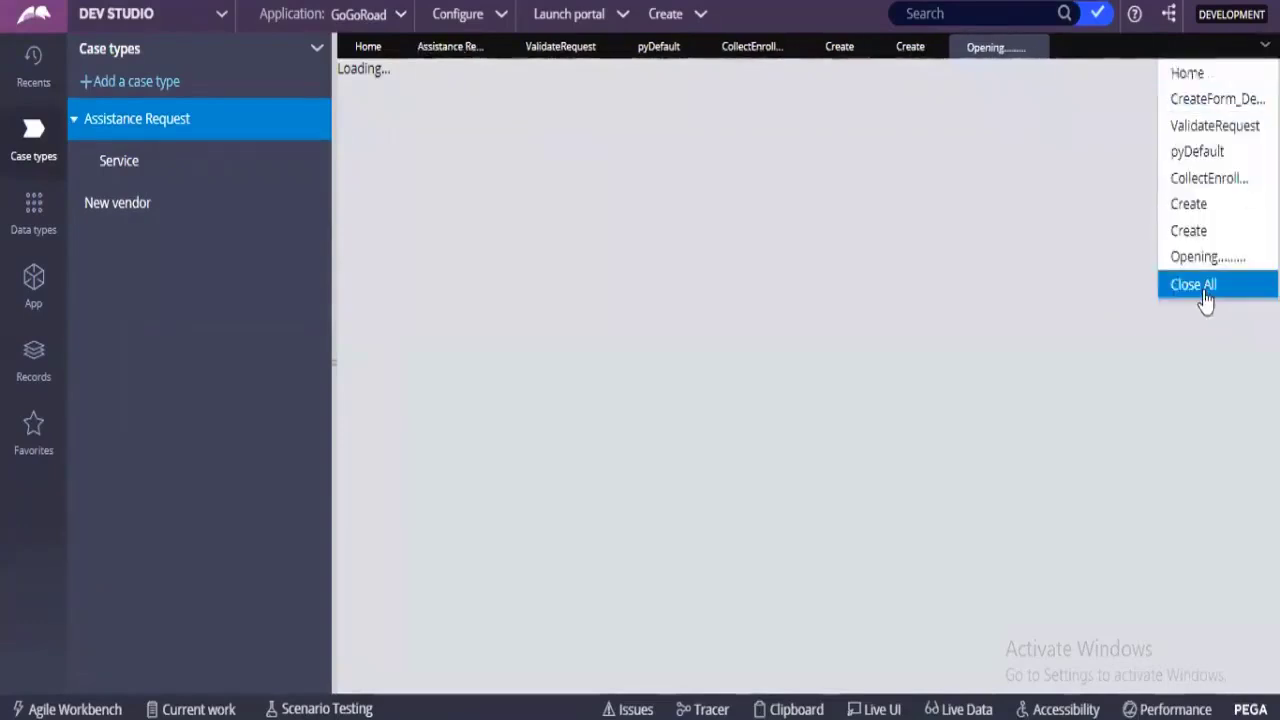
pyautogui.click(1200, 287)
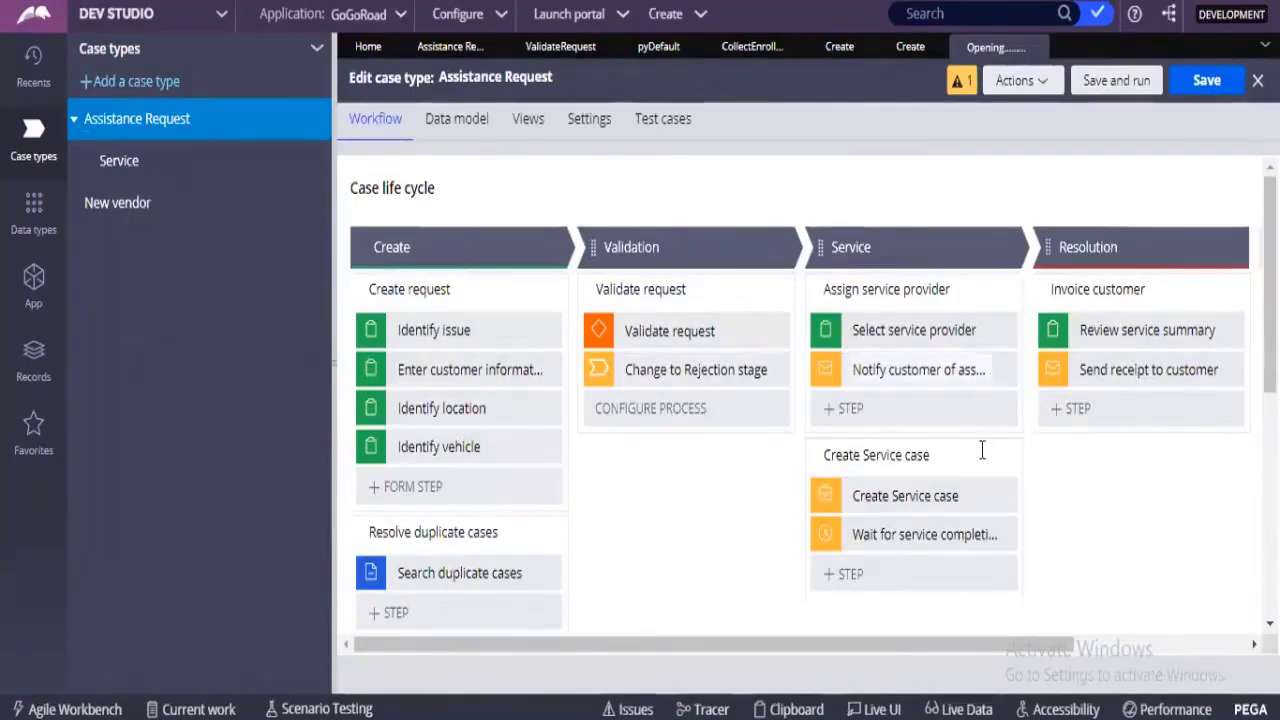
# - Compare the stages and steps in the Assistance Request case life cycle with the case's Enter payment information step
pyautogui.scroll(-5, 723, 446)
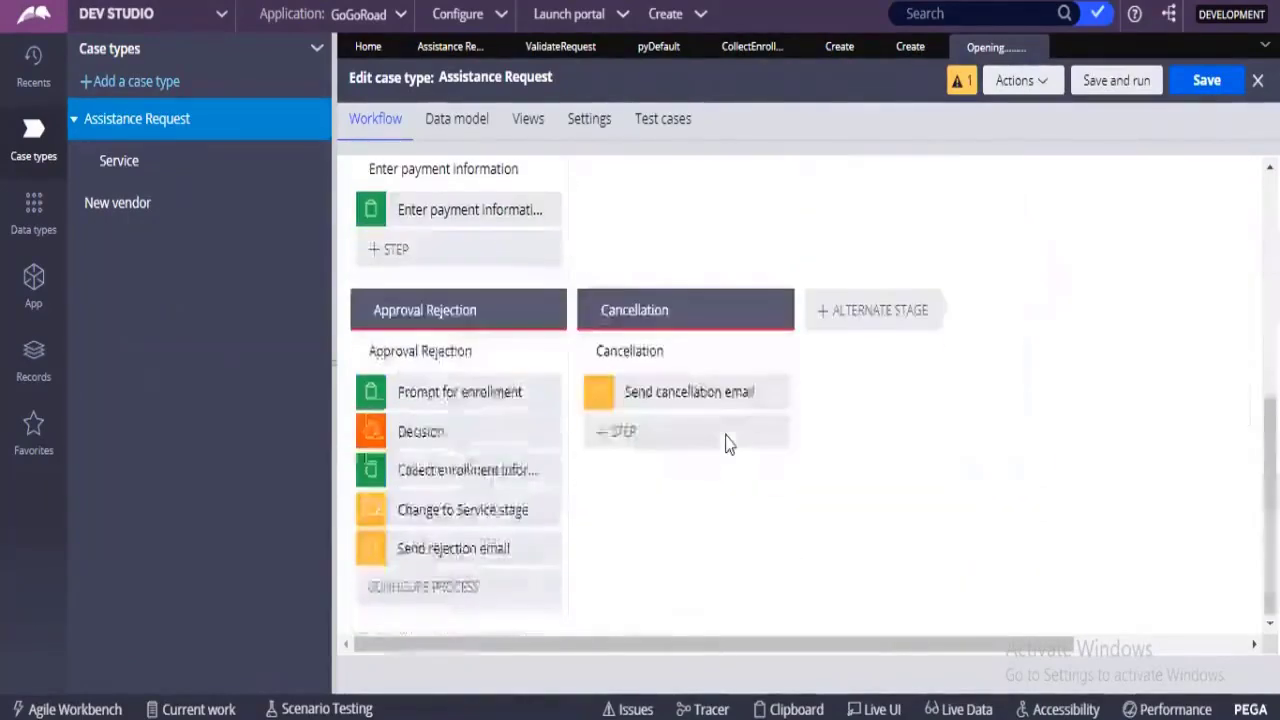
pyautogui.scroll(5, 728, 446)
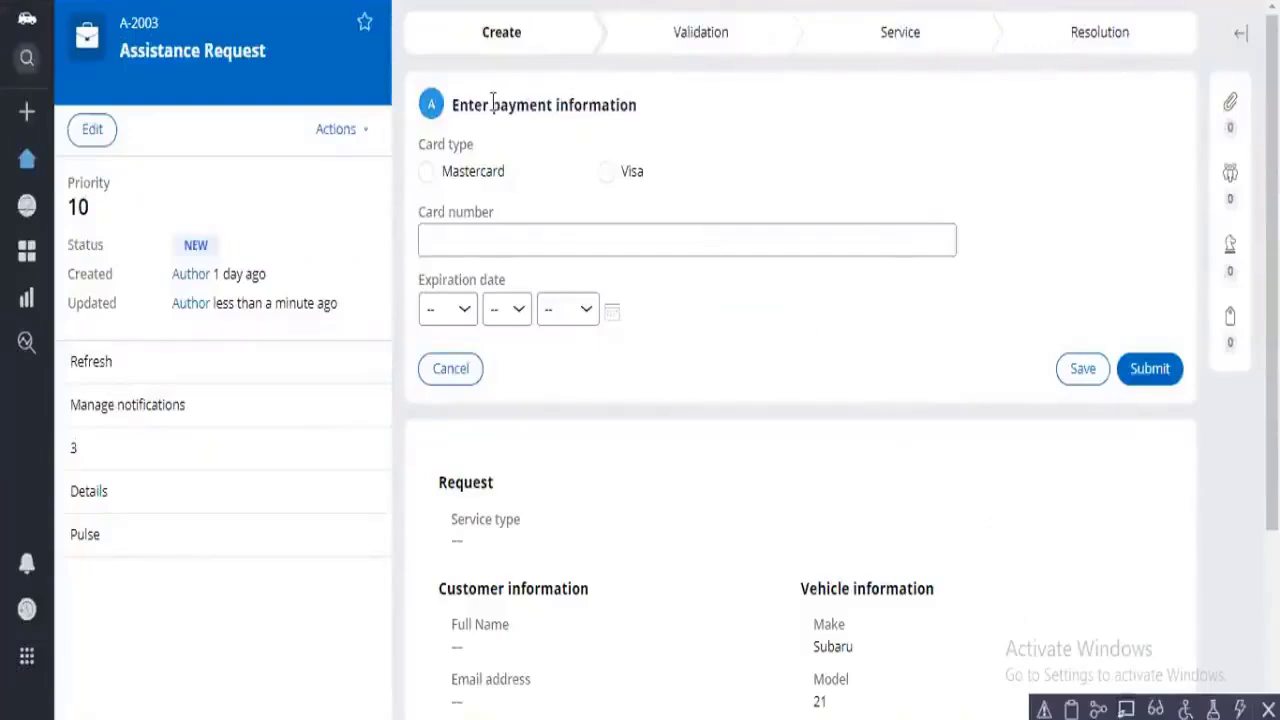
pyautogui.moveTo(492, 104); pyautogui.dragTo(516, 105)
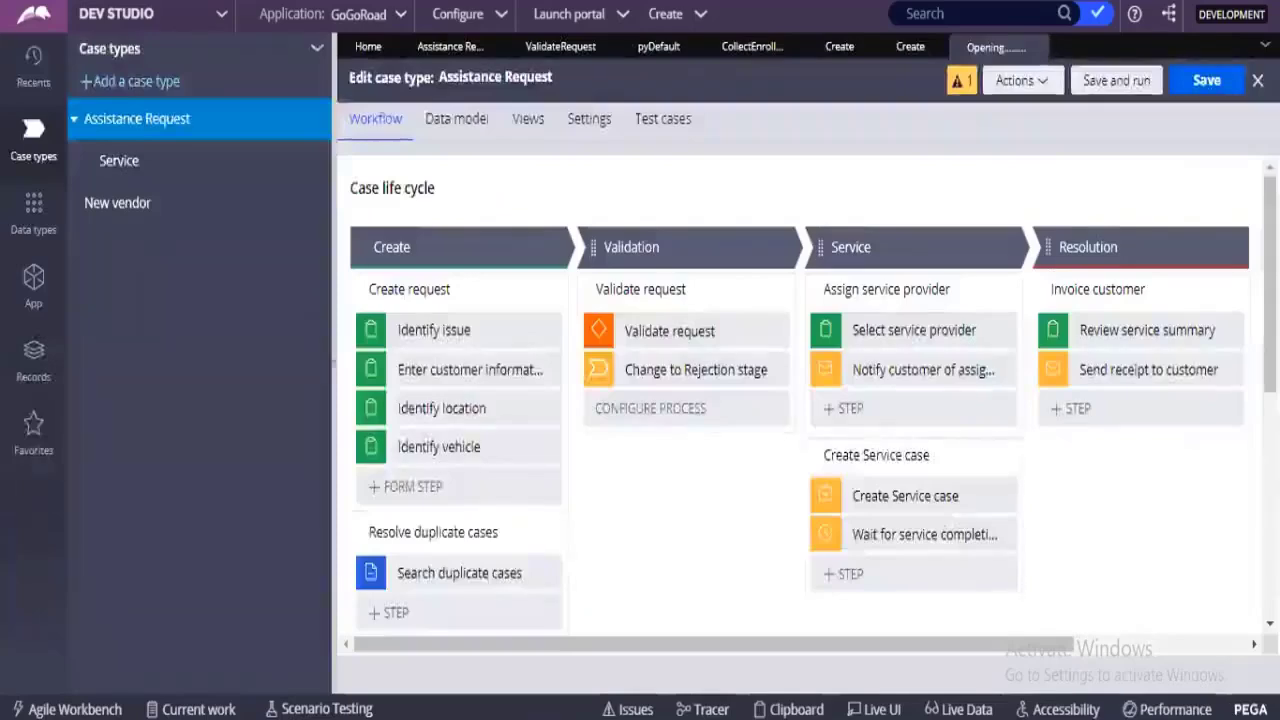
pyautogui.scroll(-3, 509, 326)
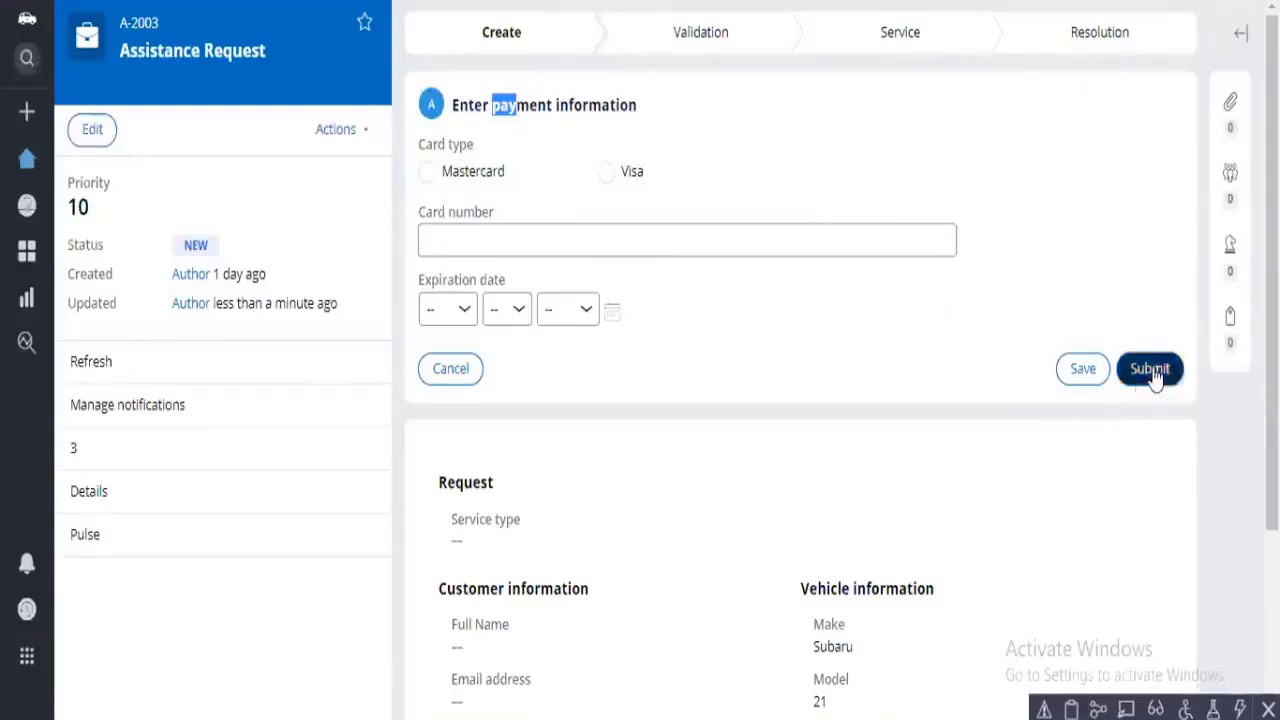
# - Submit the payment information left blank, and examine the Prompt for enrollment step against the case life cycle and in Live UI
pyautogui.click(1152, 372)
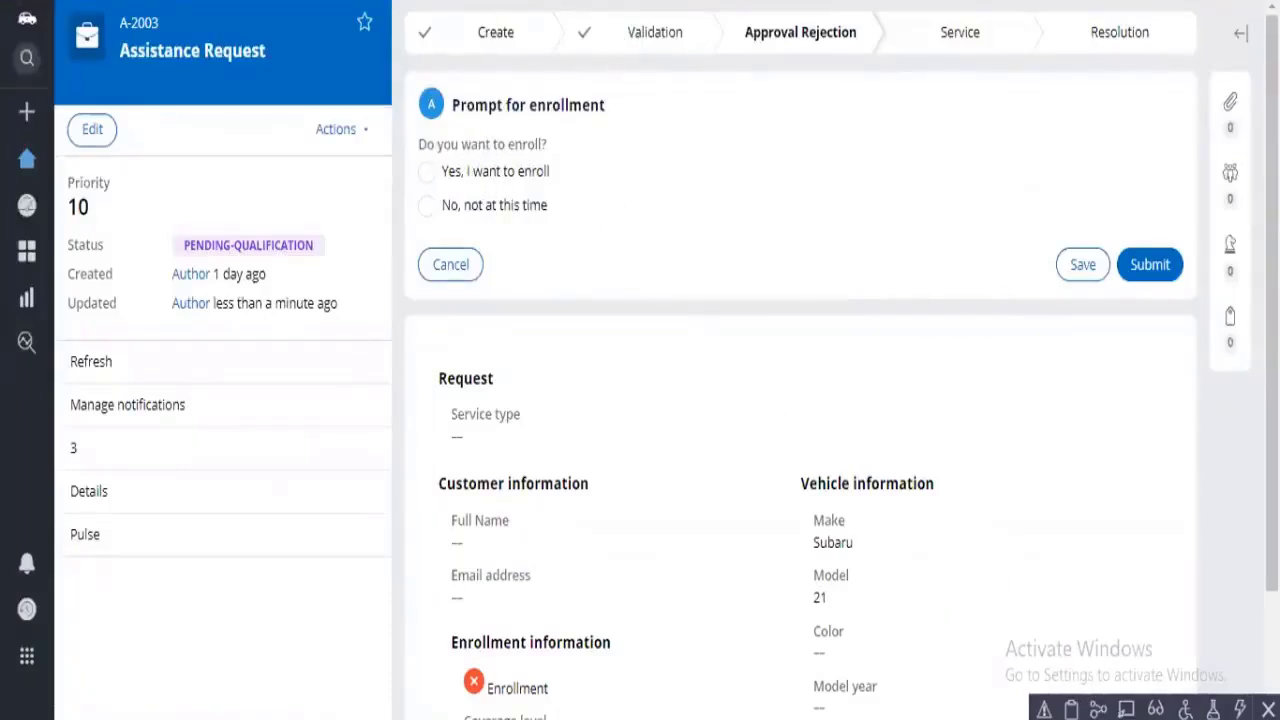
pyautogui.hotkey('alt', 'Tab')
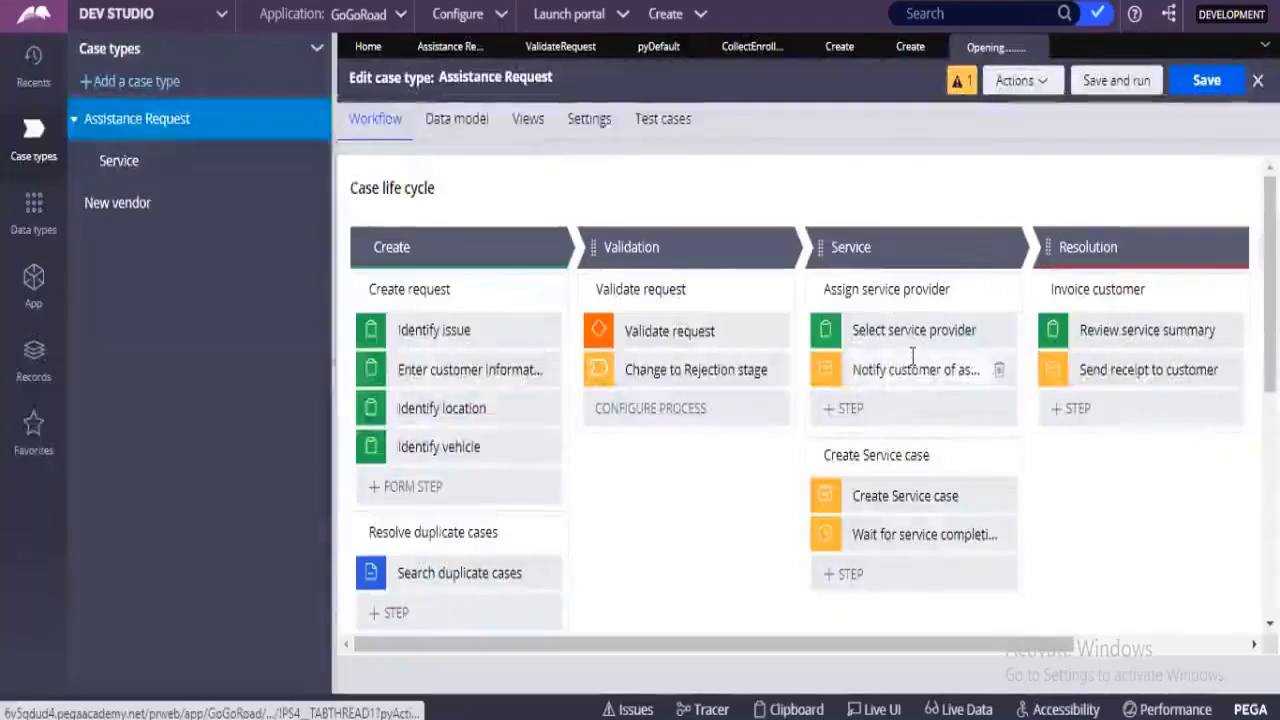
pyautogui.hotkey('alt', 'Tab')
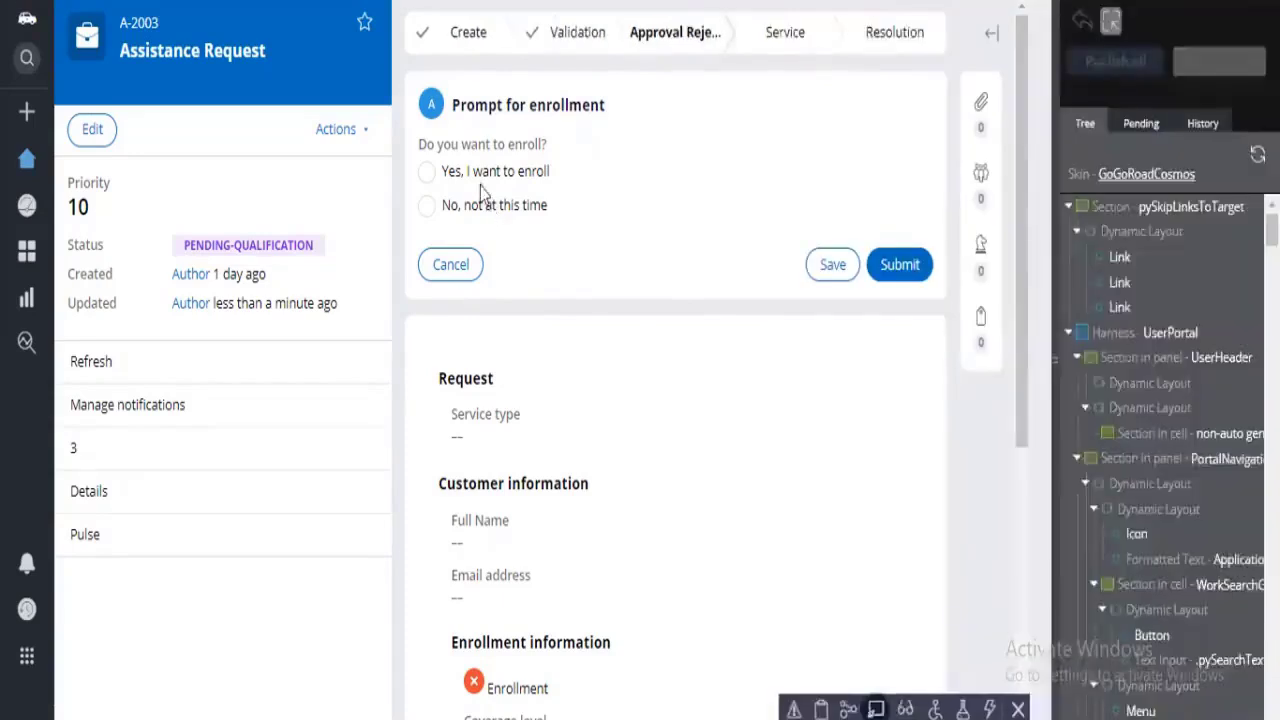
pyautogui.click(610, 143)
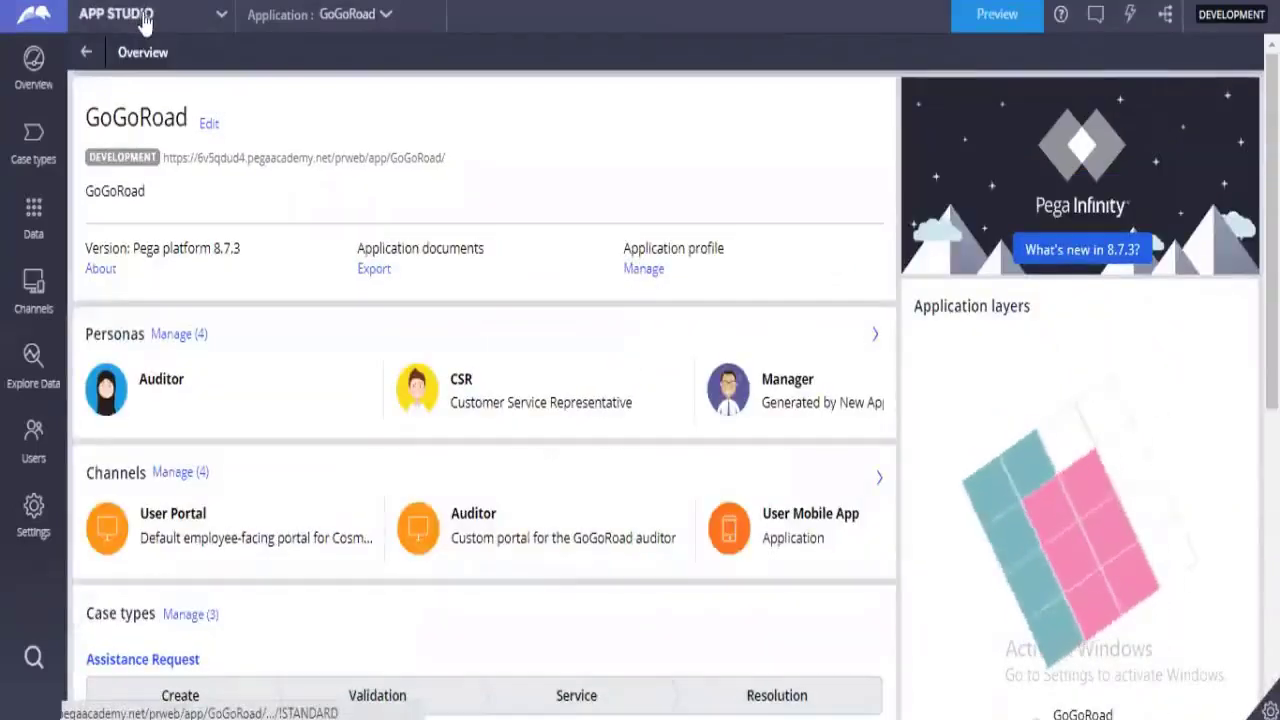
# - Switch from App Studio to Dev Studio, and start the Prompt for enrollment task of the Assistance Request case from the portal worklist
pyautogui.click(150, 25)
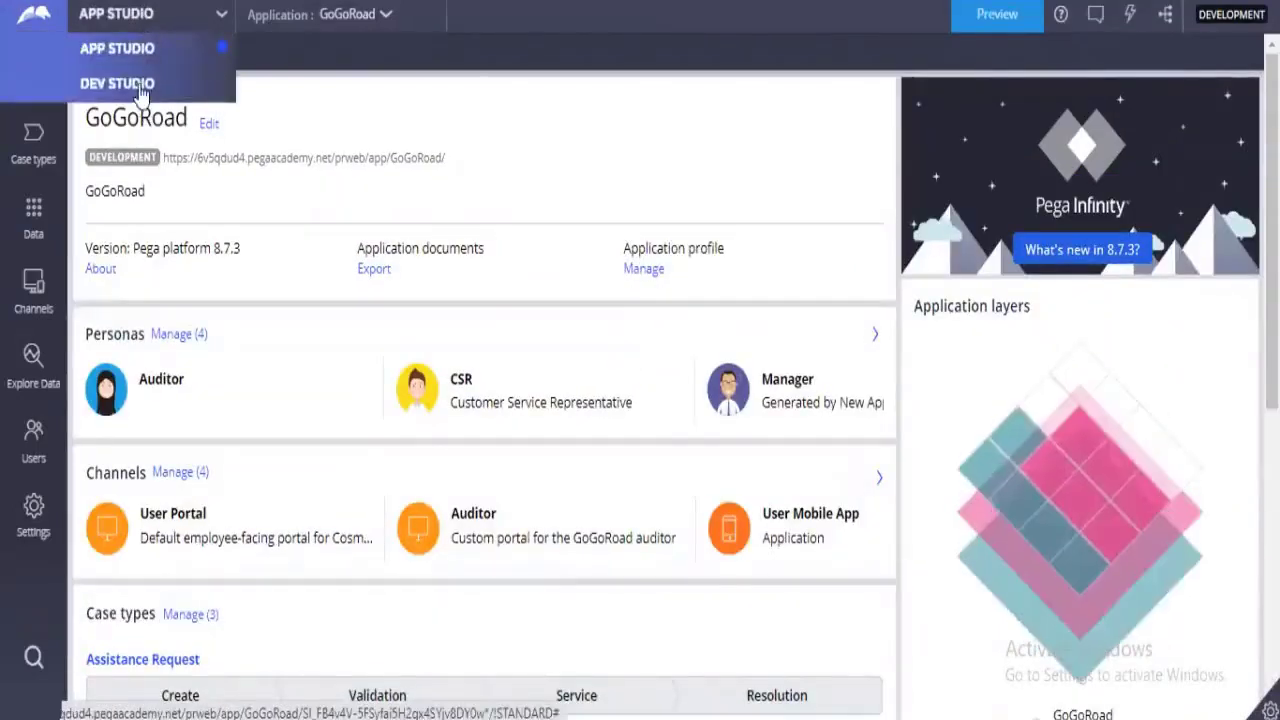
pyautogui.click(140, 84)
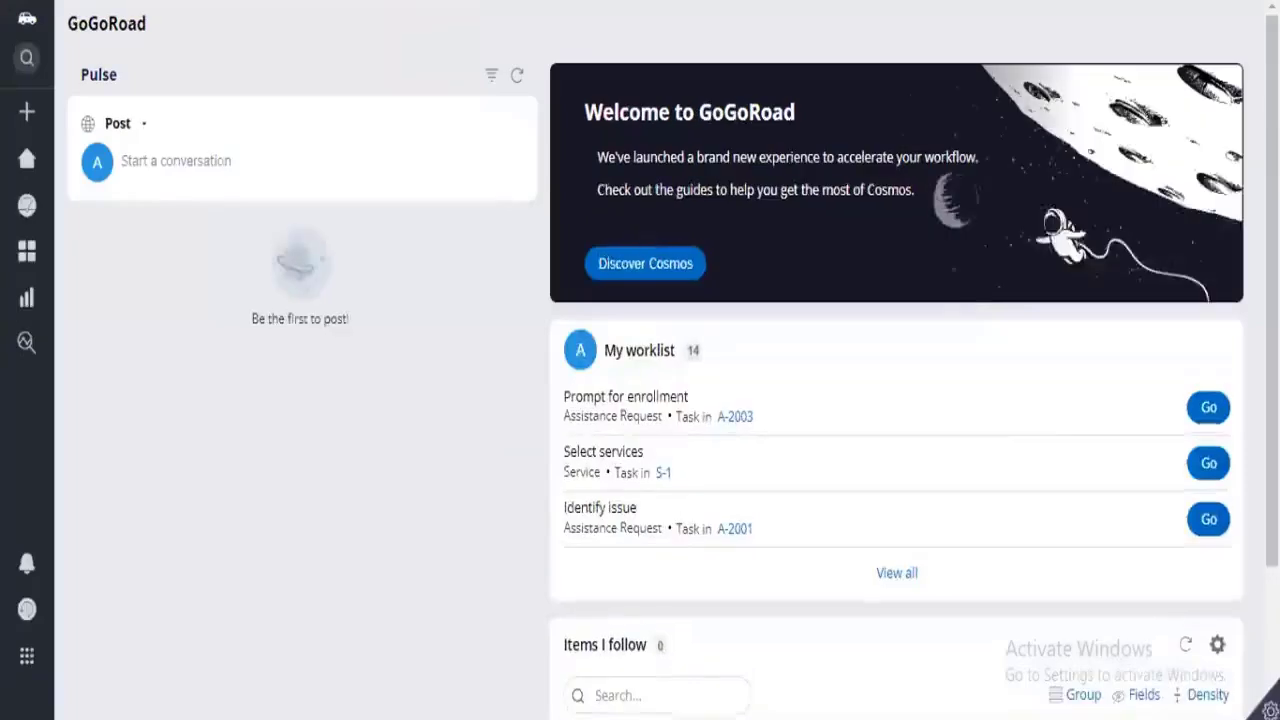
pyautogui.click(1208, 410)
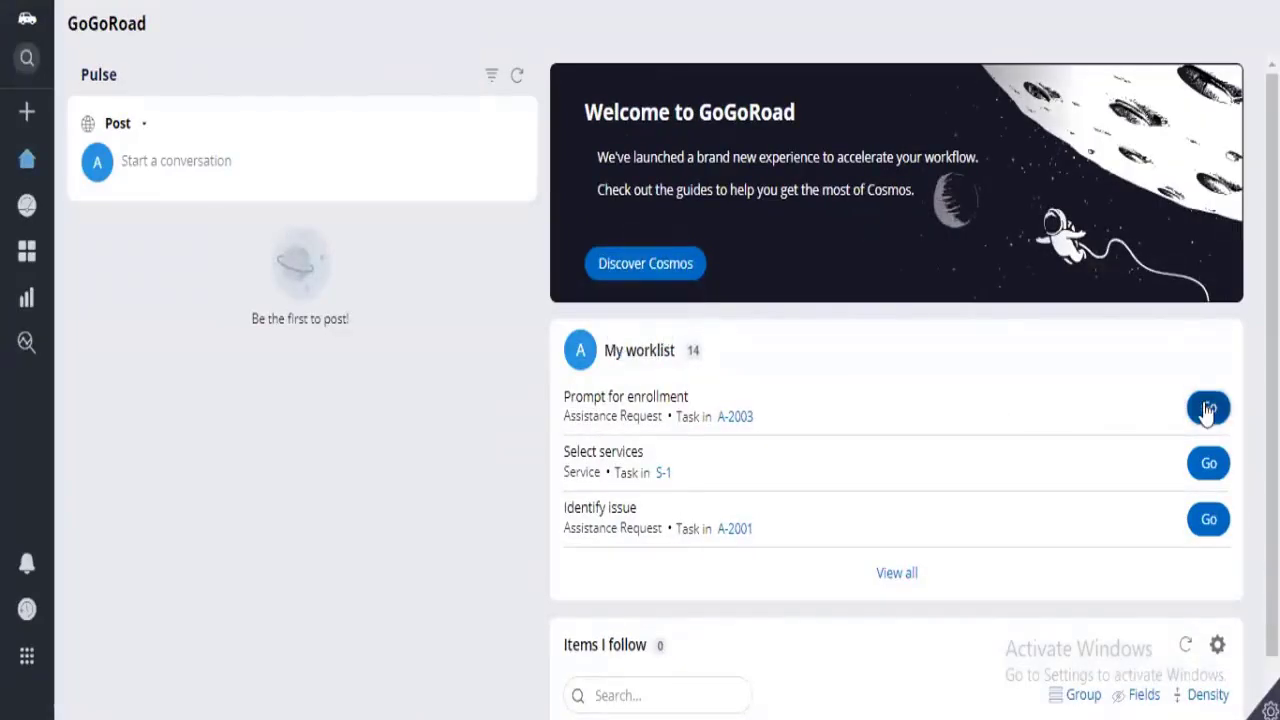
pyautogui.click(1208, 410)
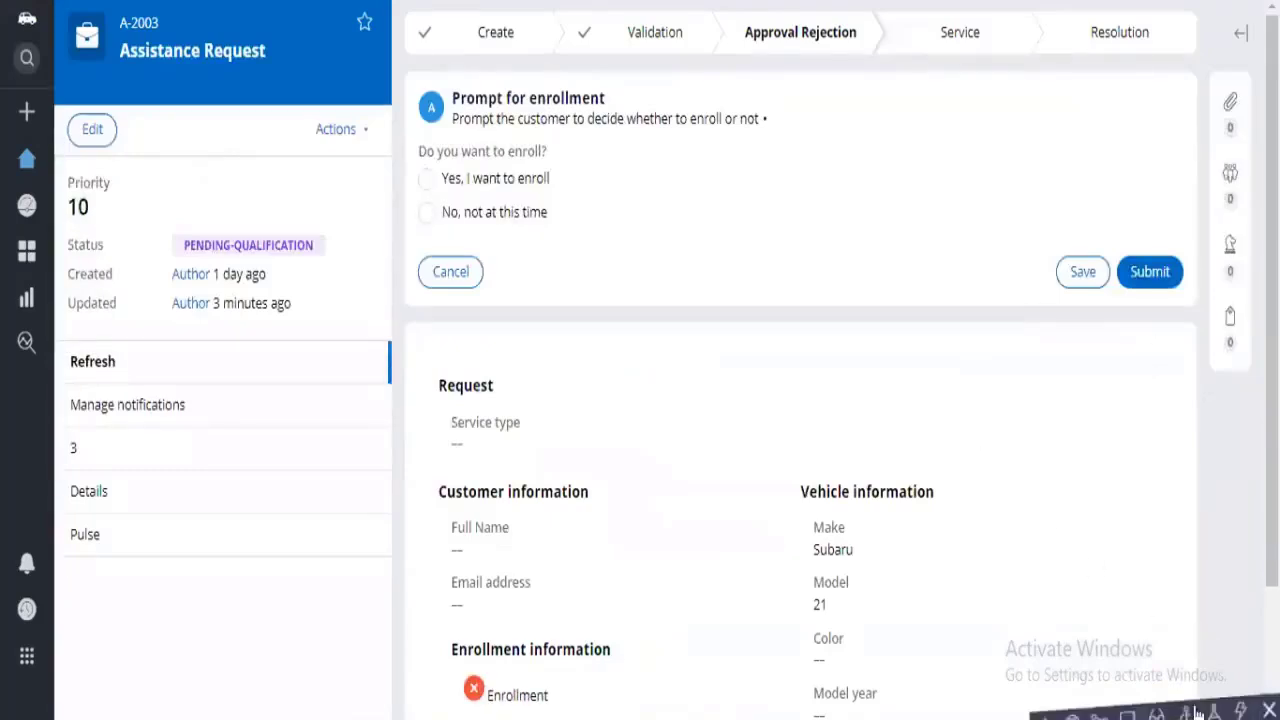
# - Open the Prompt for enrollment section through Live UI, and open the PromptForEnrollment flow action from the section's references
pyautogui.click(1124, 709)
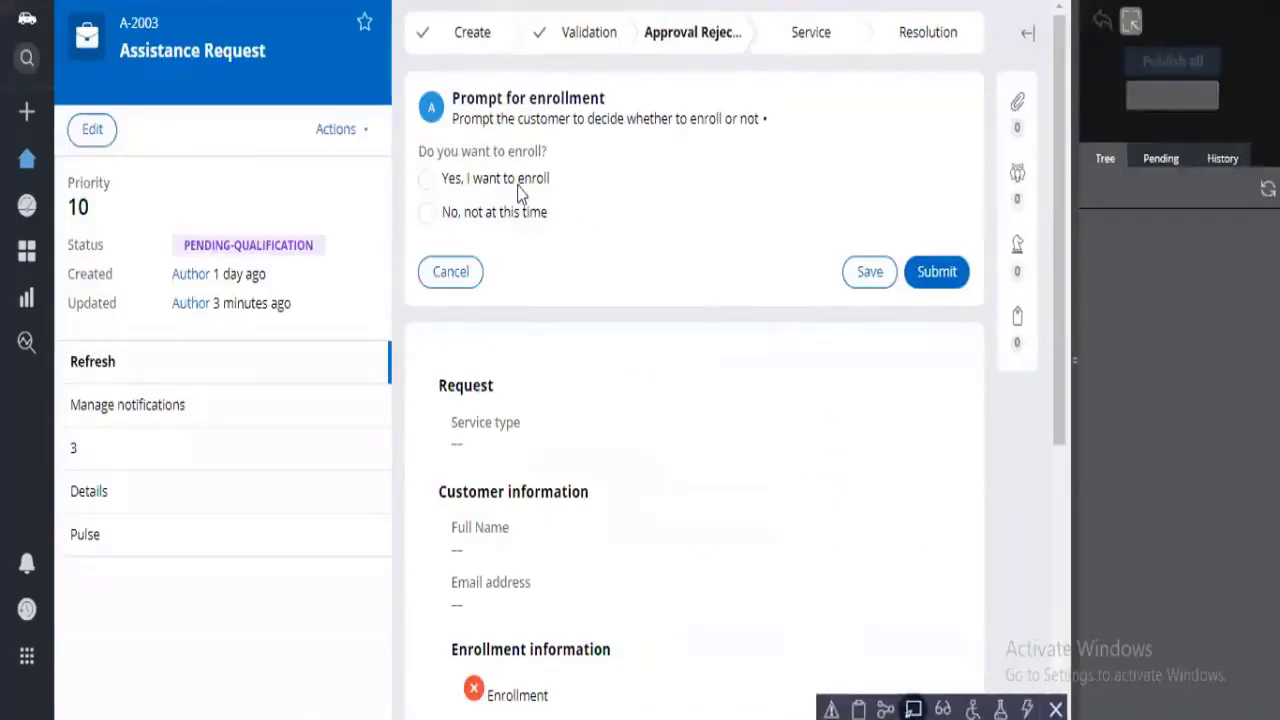
pyautogui.click(528, 166)
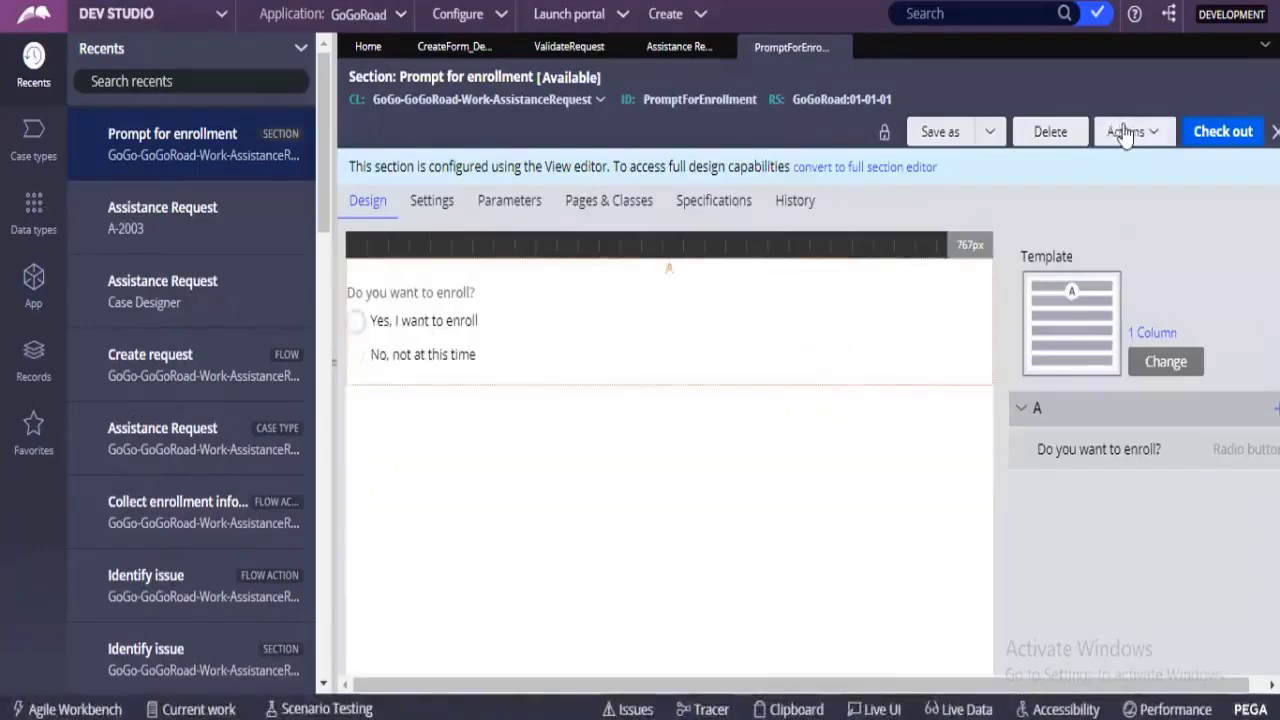
pyautogui.click(1122, 133)
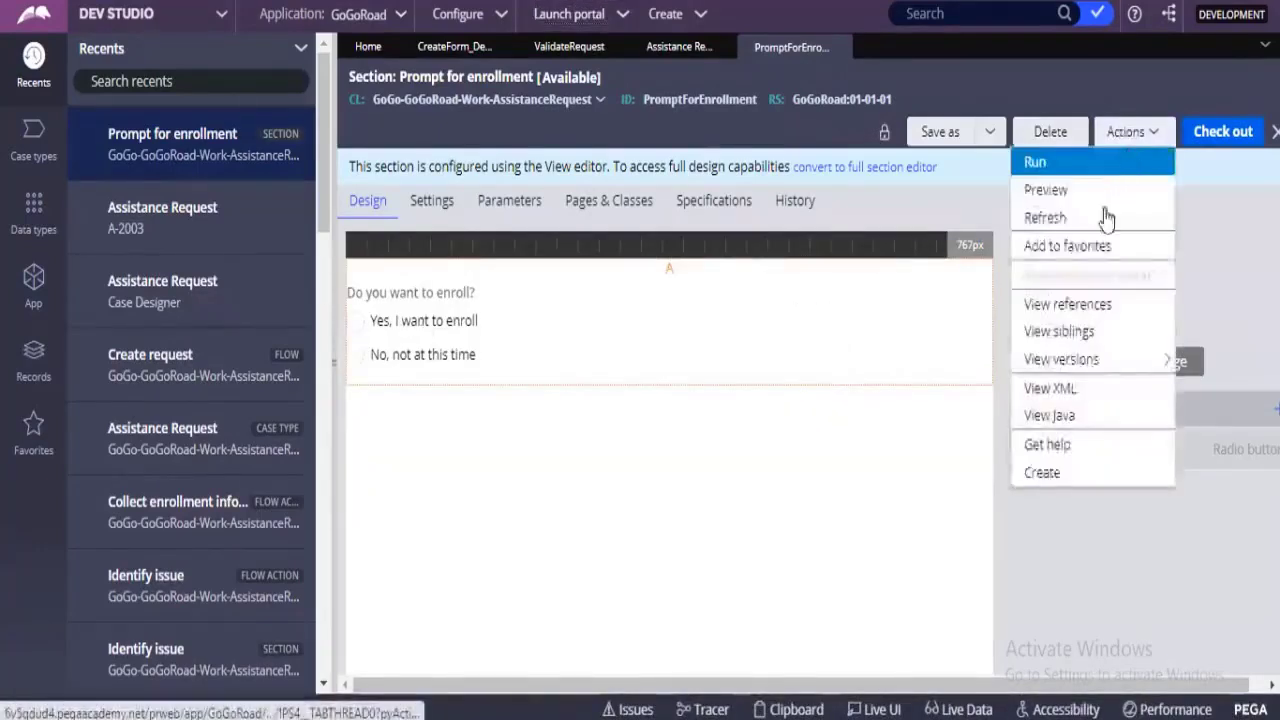
pyautogui.click(1090, 311)
pyautogui.click(1090, 318)
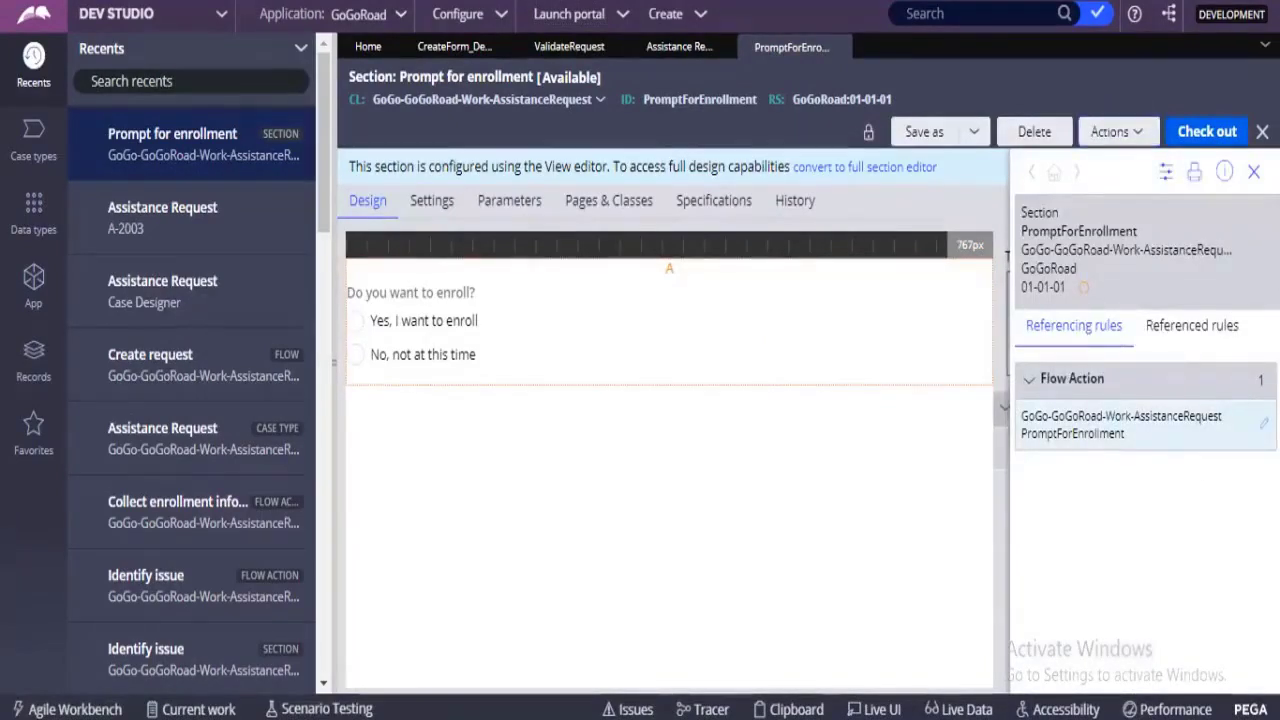
pyautogui.click(1120, 424)
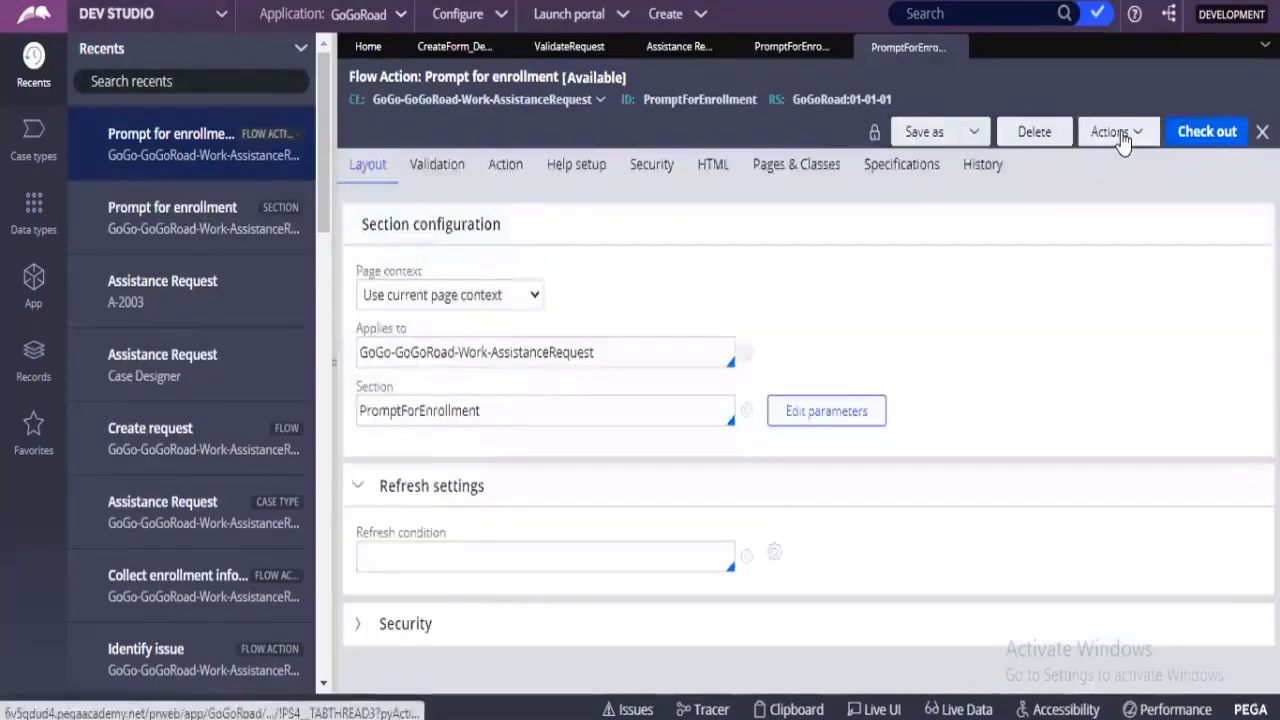
# - View the rules referencing the Prompt for enrollment flow action and open ApprovalRejection_Flow
pyautogui.click(1122, 140)
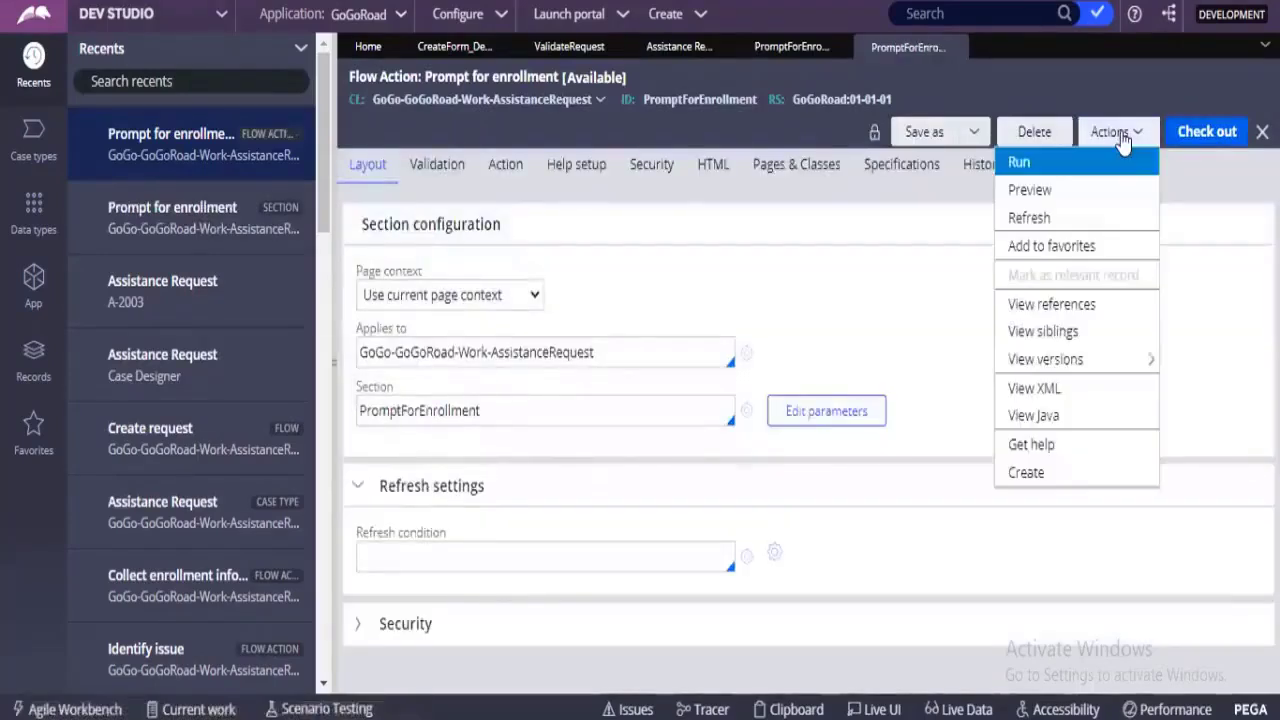
pyautogui.click(1088, 309)
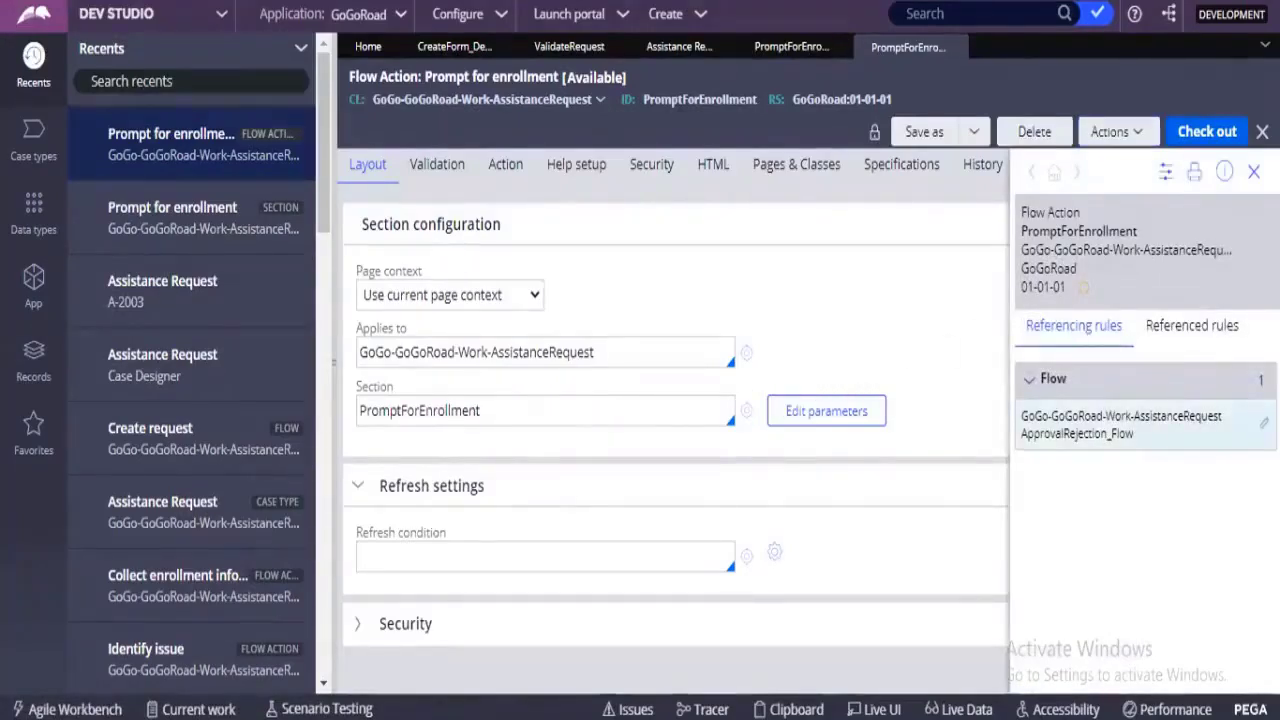
pyautogui.click(1264, 423)
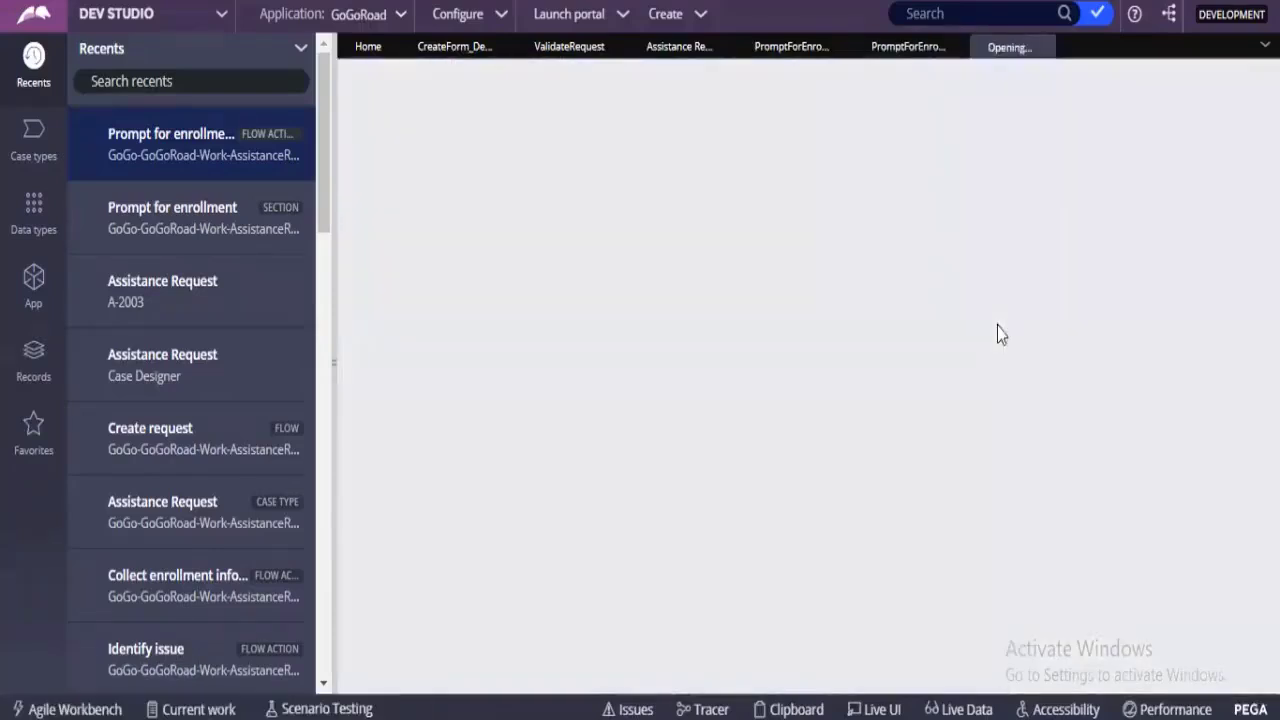